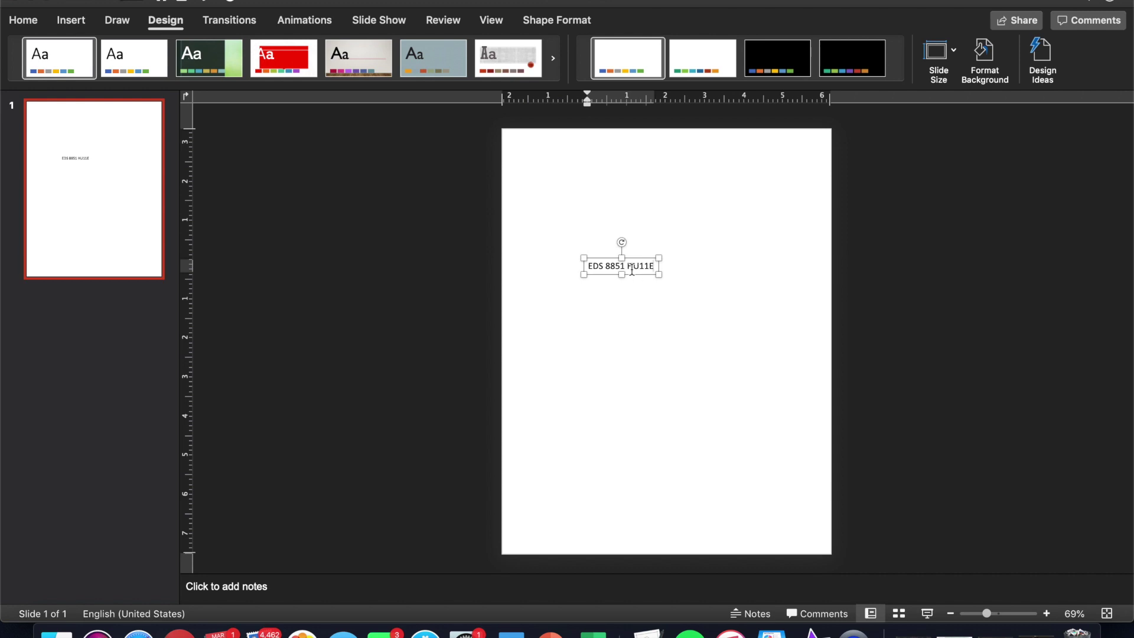
Remove the trailing characters so the text reads "EDS 8851" and select its text box
key("BackSpace")
left_click(614, 273)
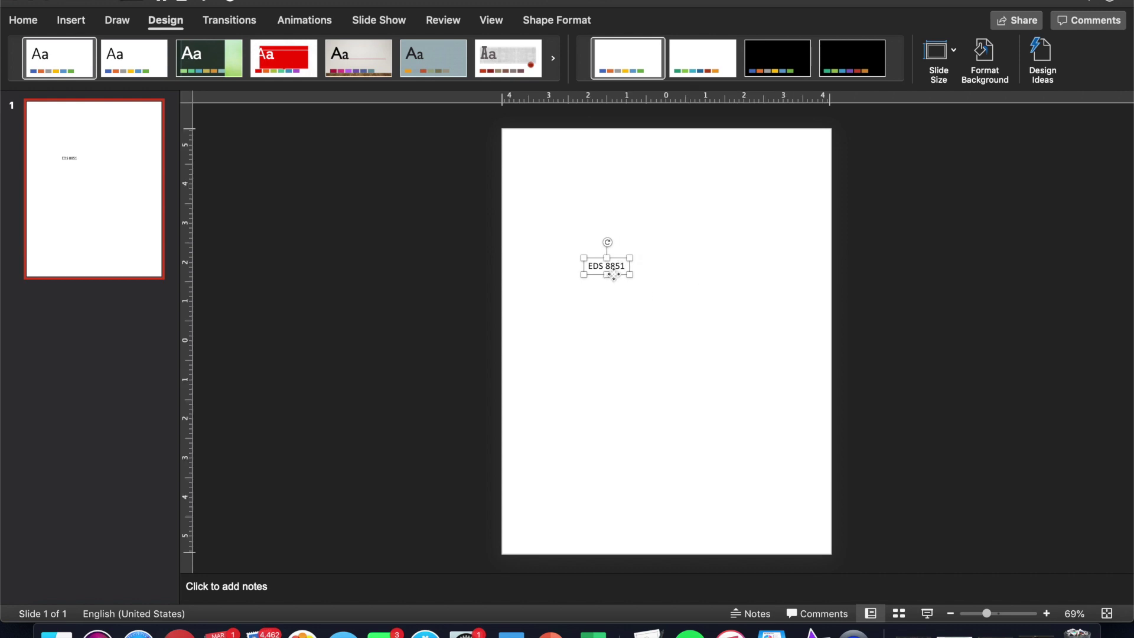
Try the PBCoffeeGivesLife font on the "EDS 8851" text
left_click(32, 18)
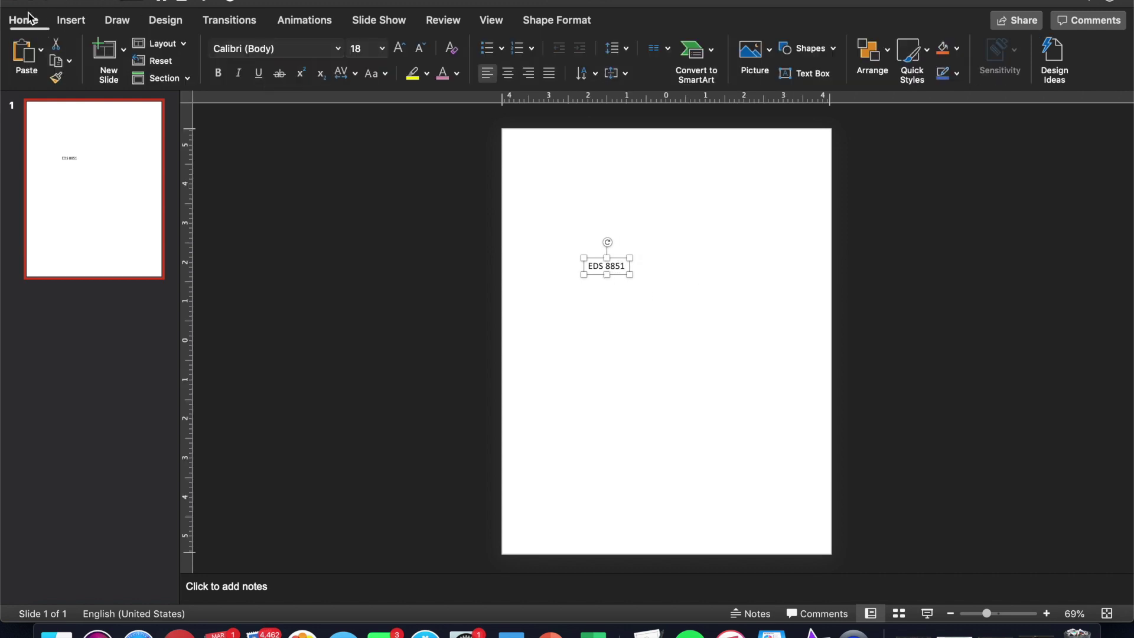
left_click(338, 48)
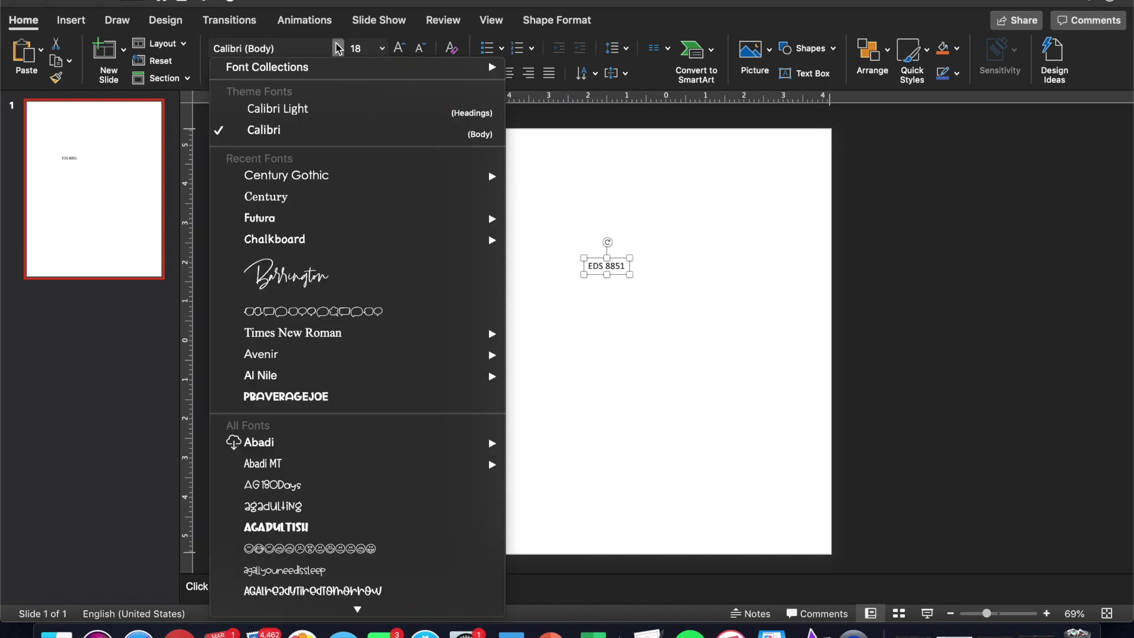
scroll(463, 316, "down", 2)
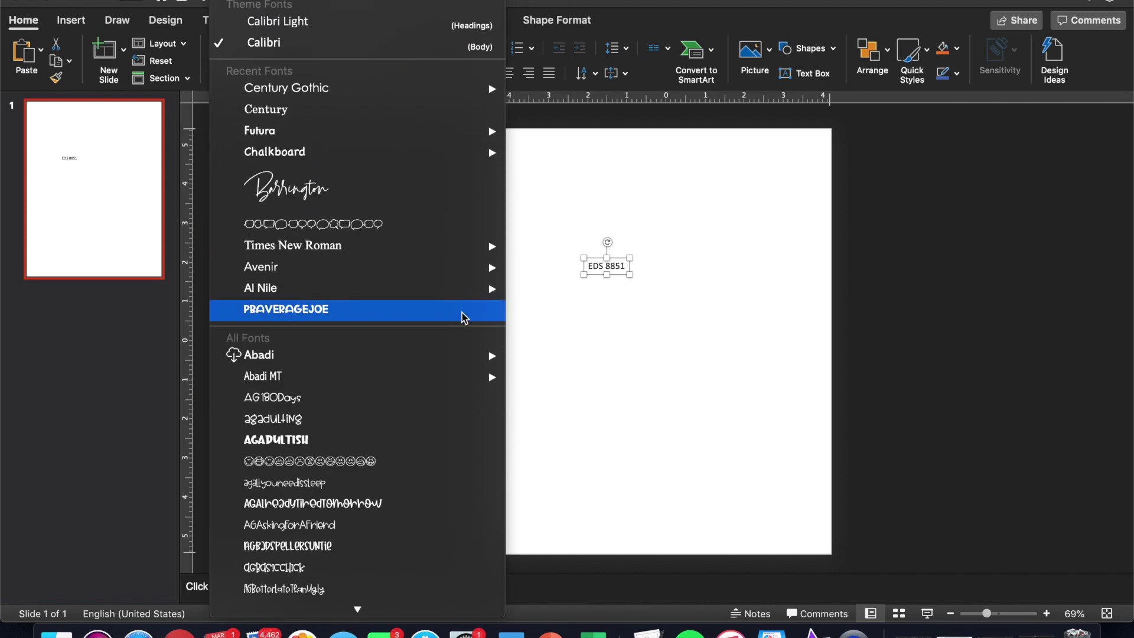
scroll(463, 316, "down", 8)
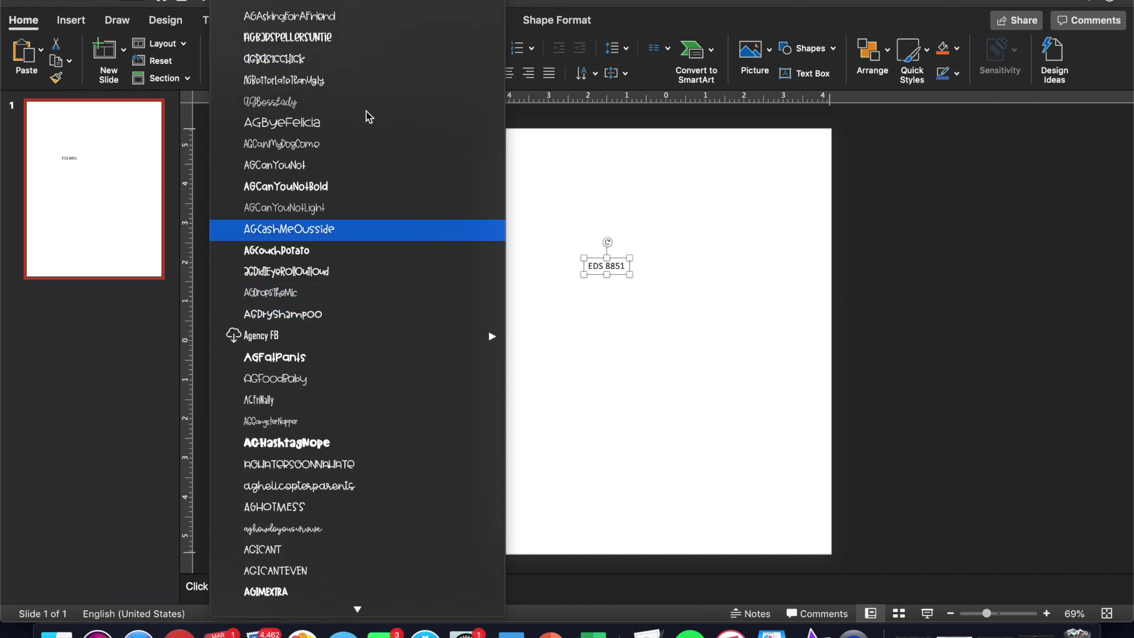
scroll(369, 260, "up", 6)
scroll(369, 260, "down", 3)
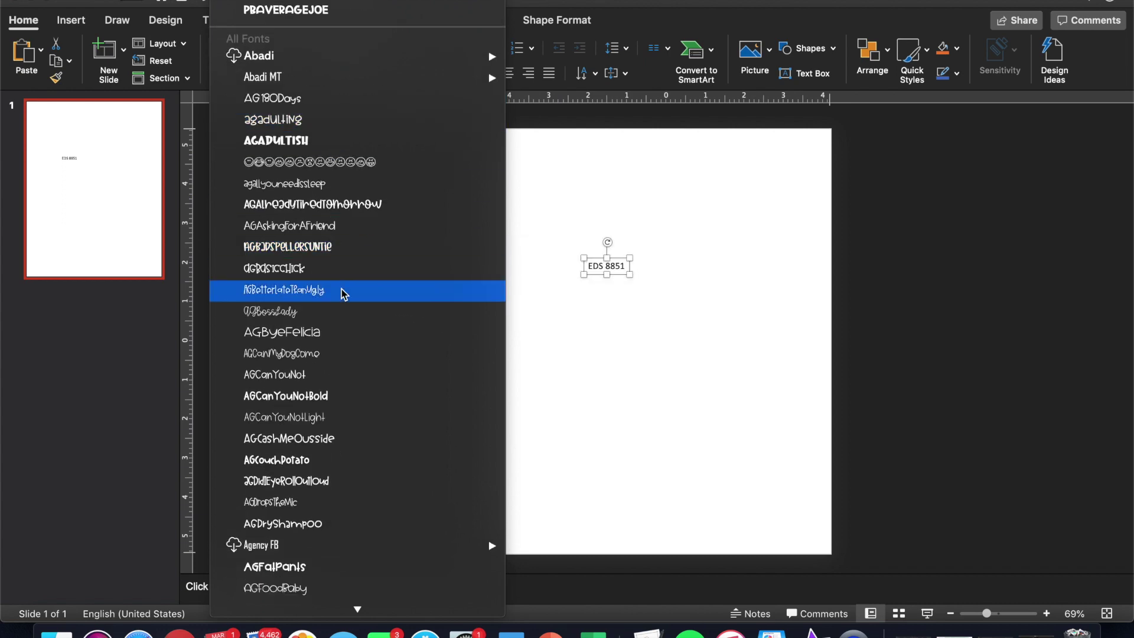
scroll(354, 354, "down", 15)
scroll(306, 407, "down", 20)
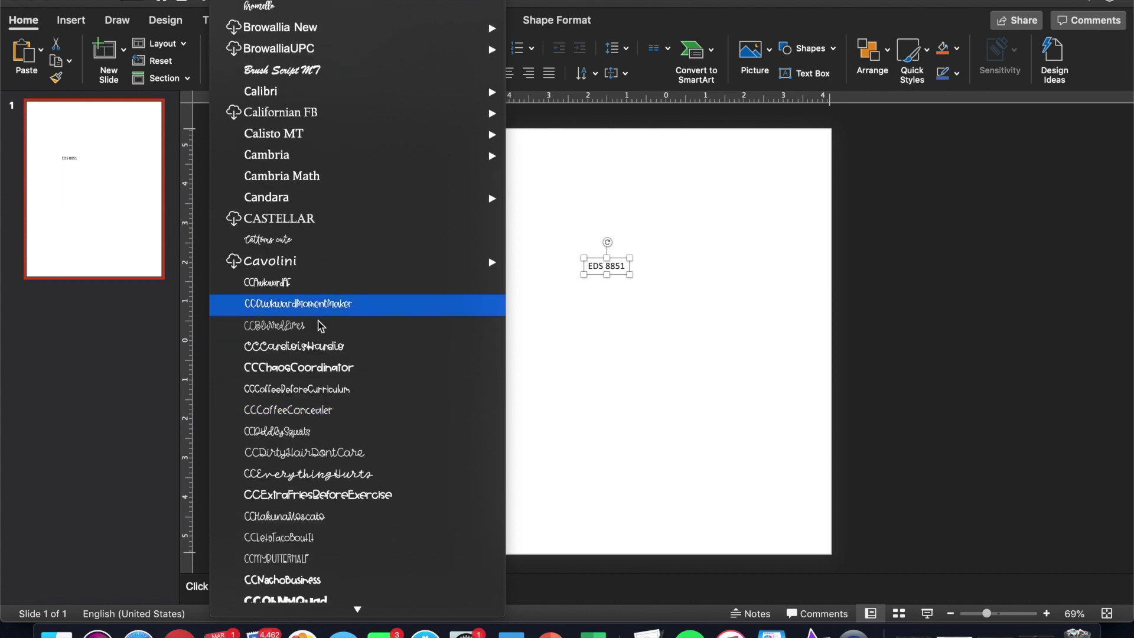
scroll(324, 329, "down", 15)
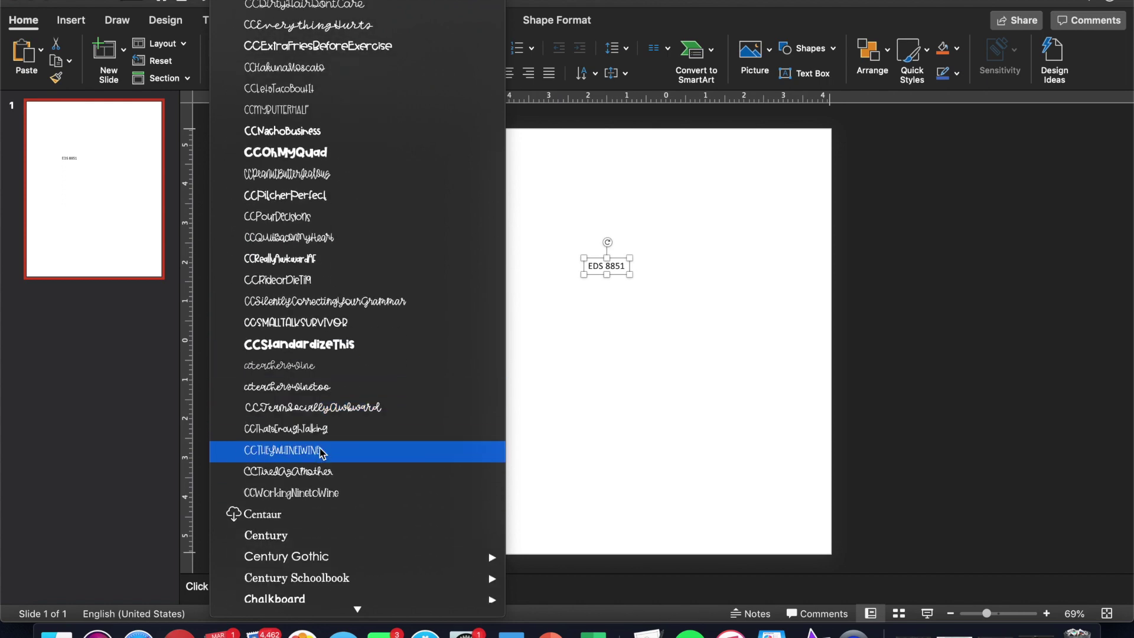
scroll(323, 452, "down", 20)
scroll(320, 461, "down", 20)
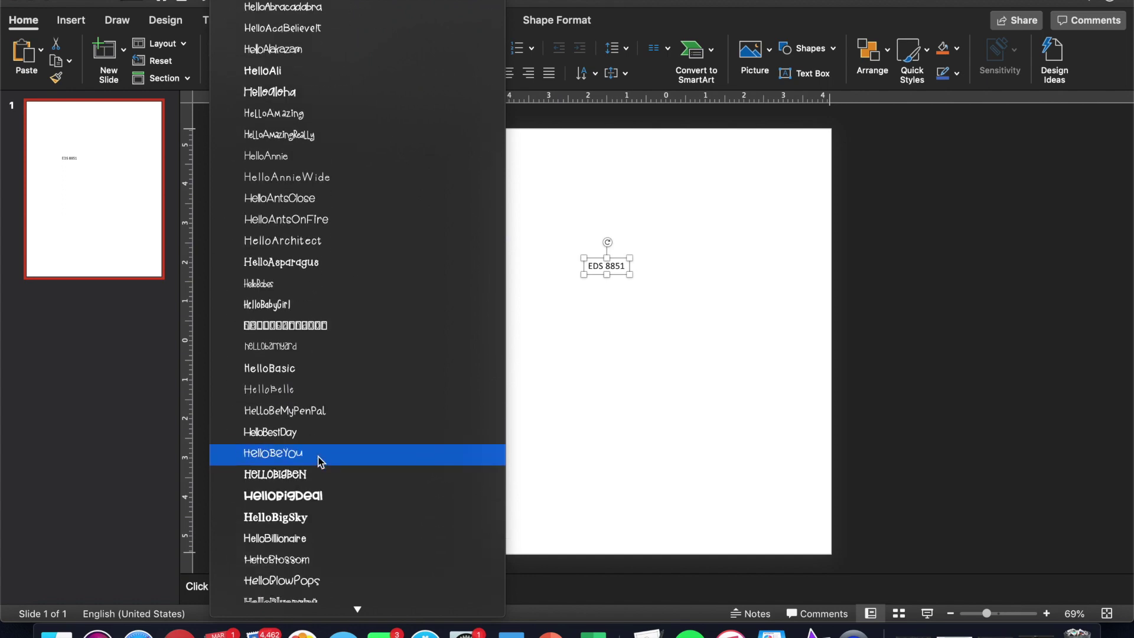
scroll(306, 375, "down", 20)
scroll(309, 378, "down", 20)
scroll(310, 378, "down", 20)
scroll(310, 378, "down", 20)
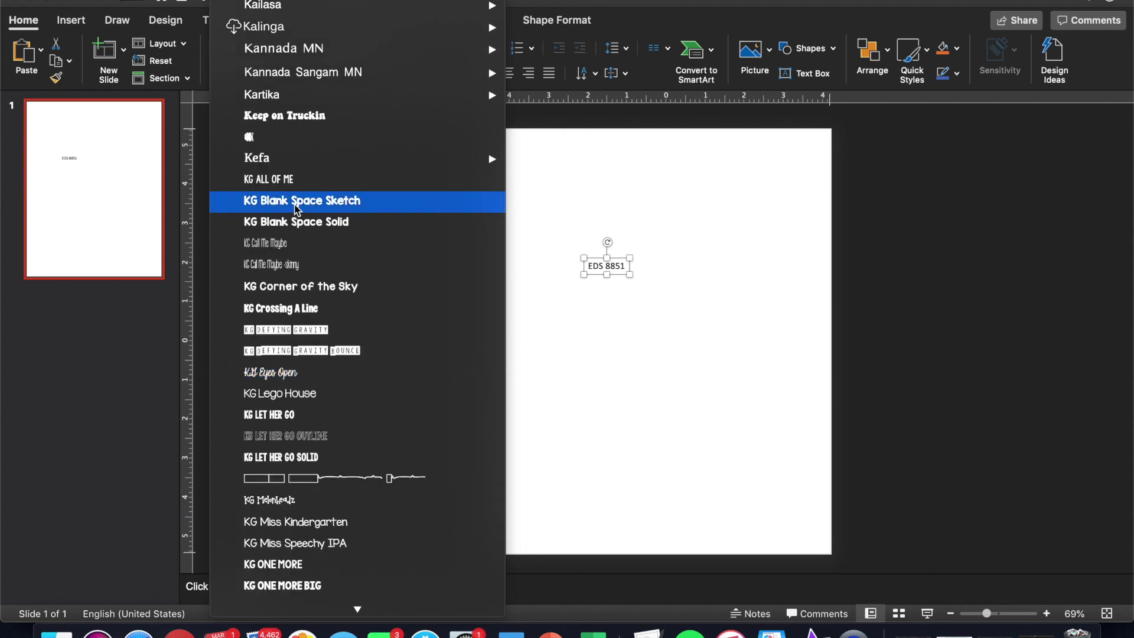
scroll(301, 407, "down", 20)
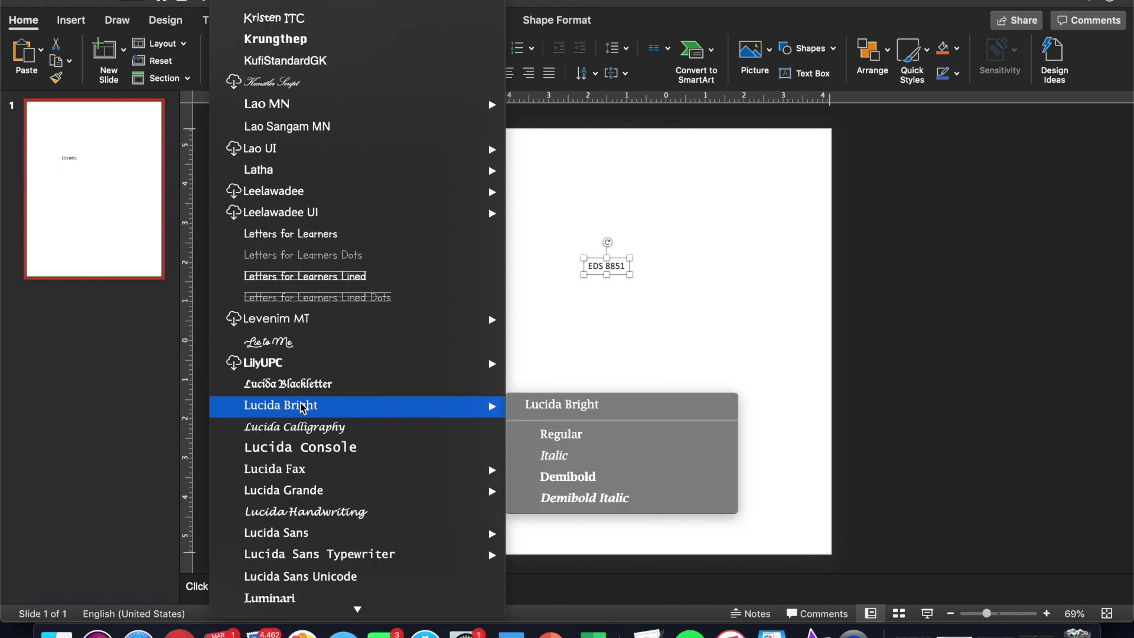
scroll(302, 408, "down", 20)
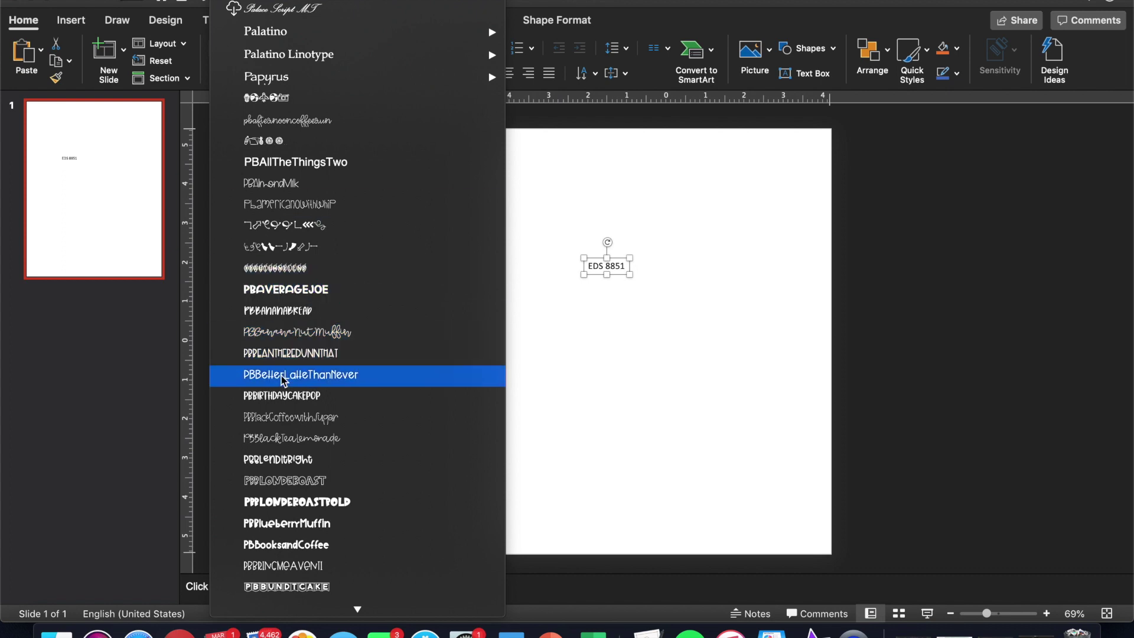
scroll(312, 440, "down", 10)
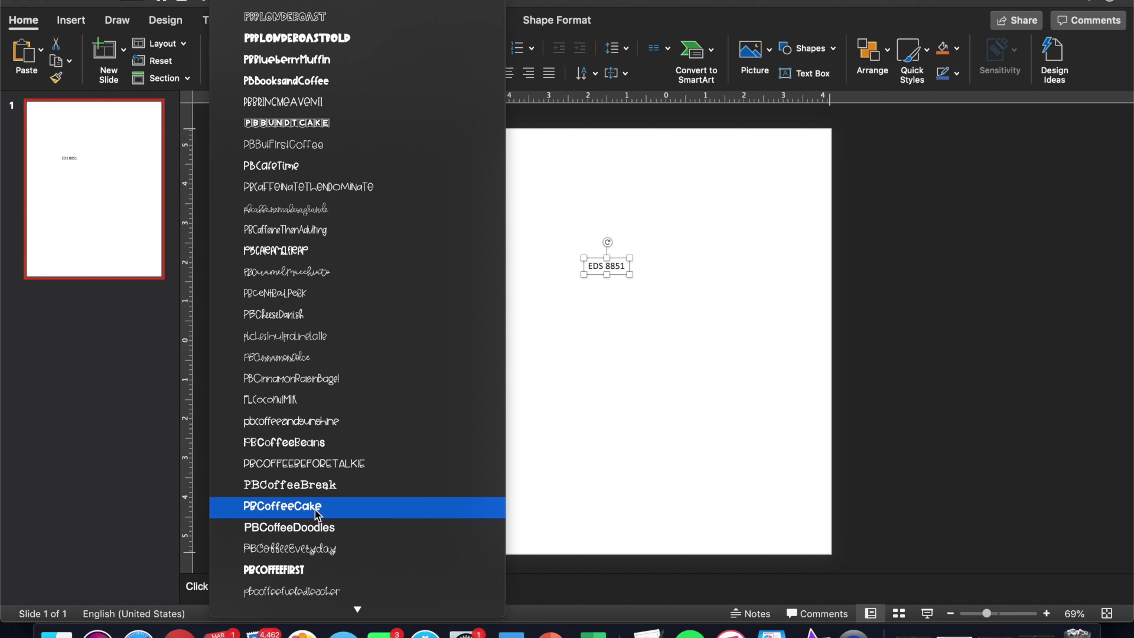
scroll(301, 472, "down", 5)
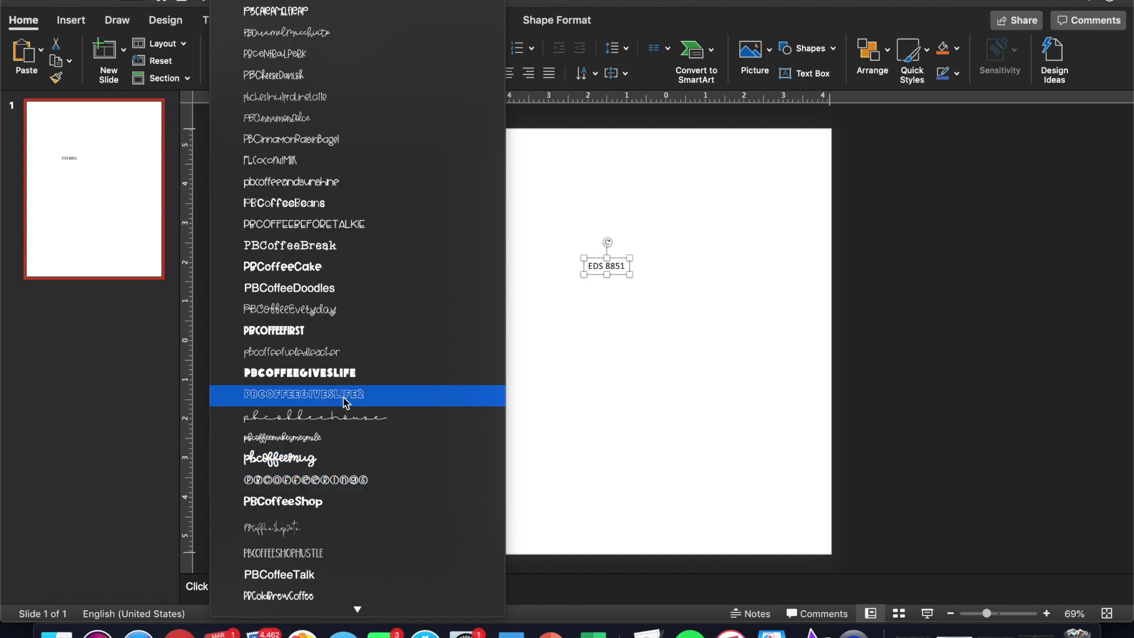
left_click(344, 380)
Enlarge the "EDS 8851" text to size 100 and move it up, centred horizontally on the slide
left_click(356, 48)
type("100")
key("Return")
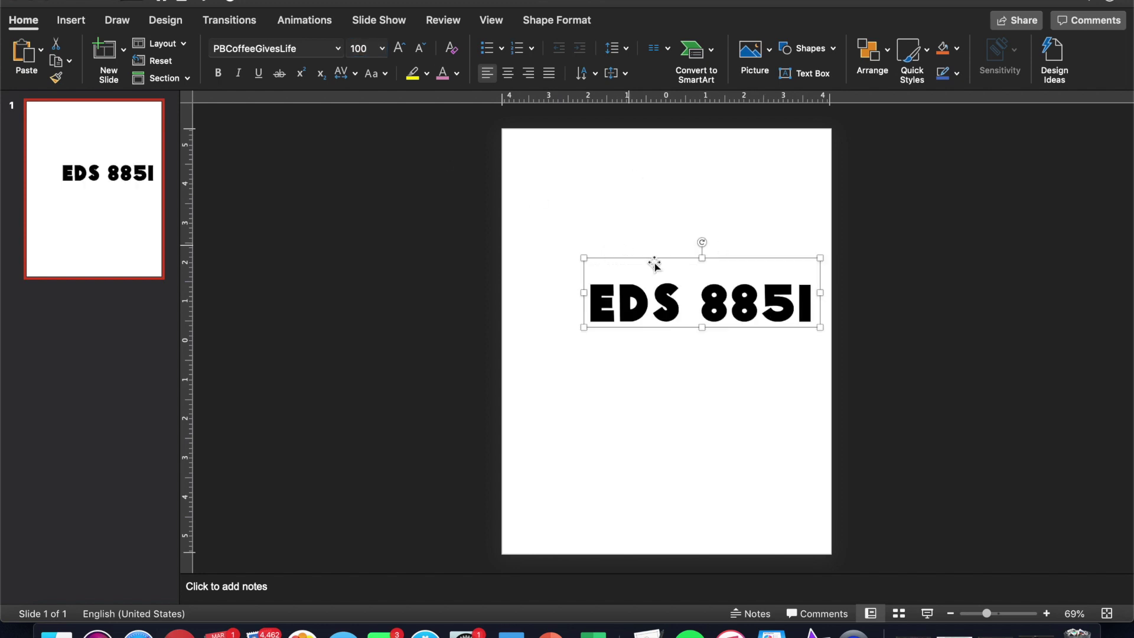
left_click_drag(656, 257, 620, 207)
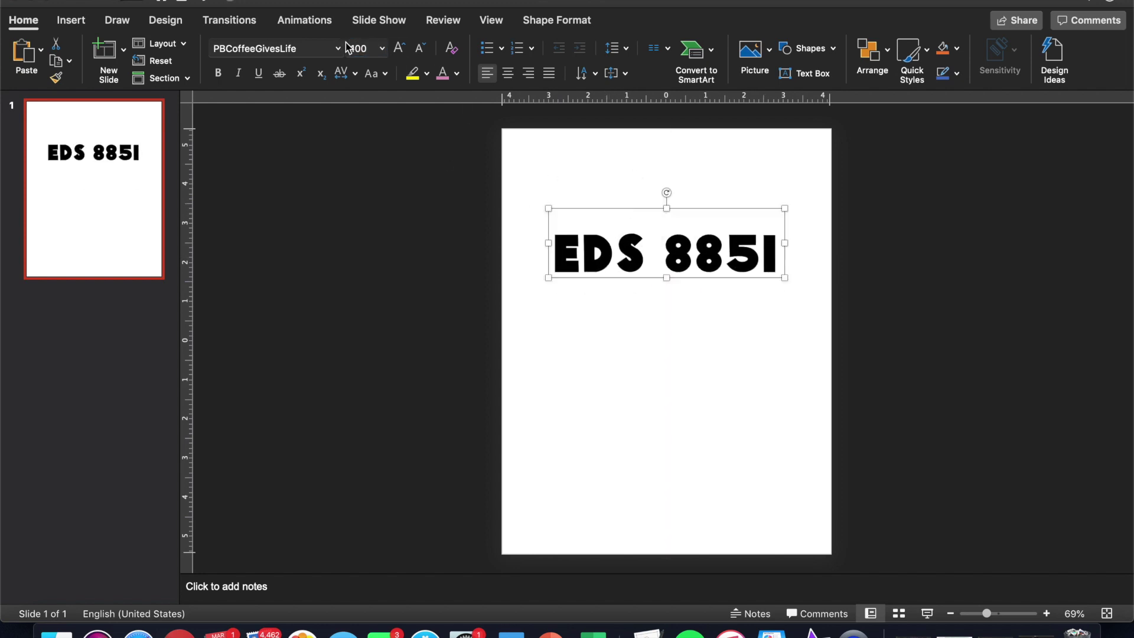
Try the PBHuginaMug font on the "EDS 8851" text
left_click(338, 48)
scroll(340, 298, "down", 10)
scroll(341, 299, "down", 20)
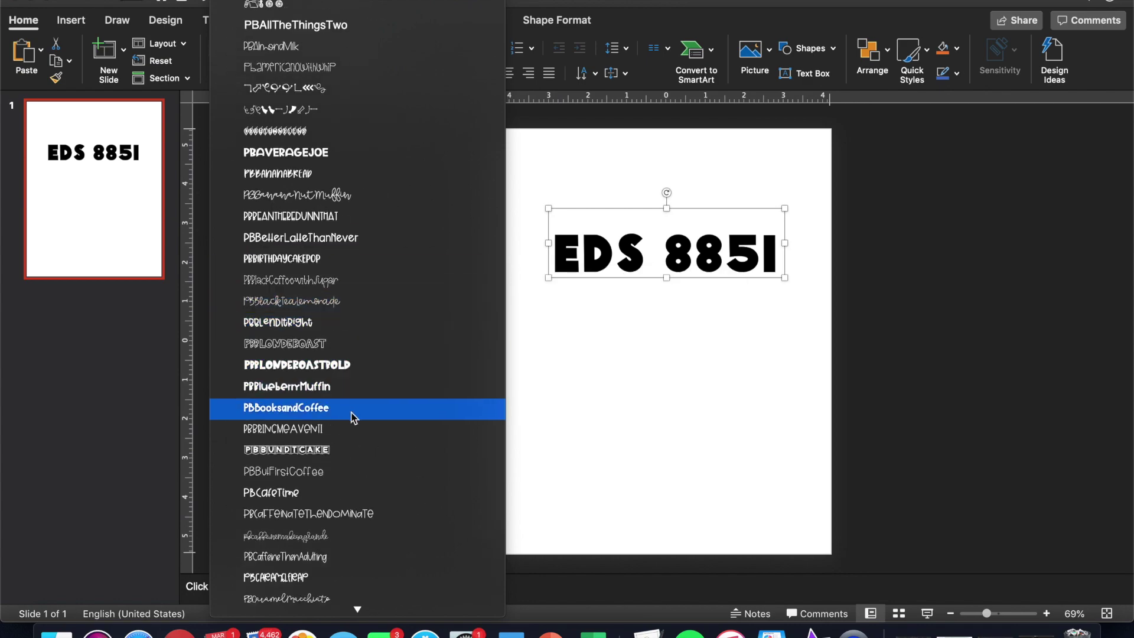
scroll(366, 257, "up", 15)
mouse_move(369, 260)
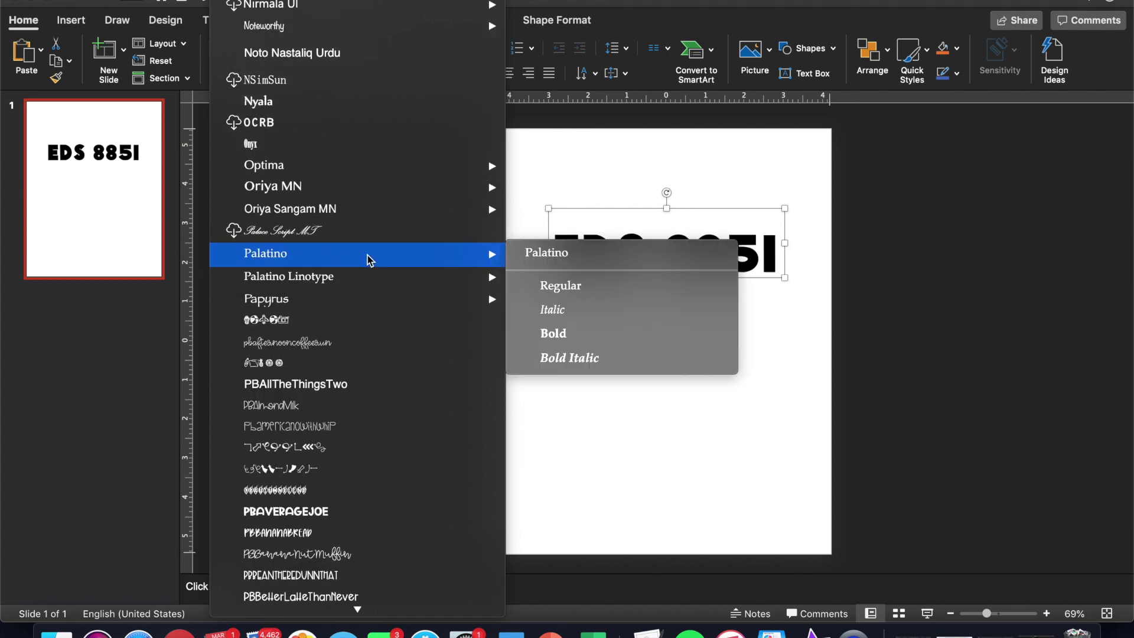
scroll(369, 259, "up", 5)
scroll(369, 260, "down", 15)
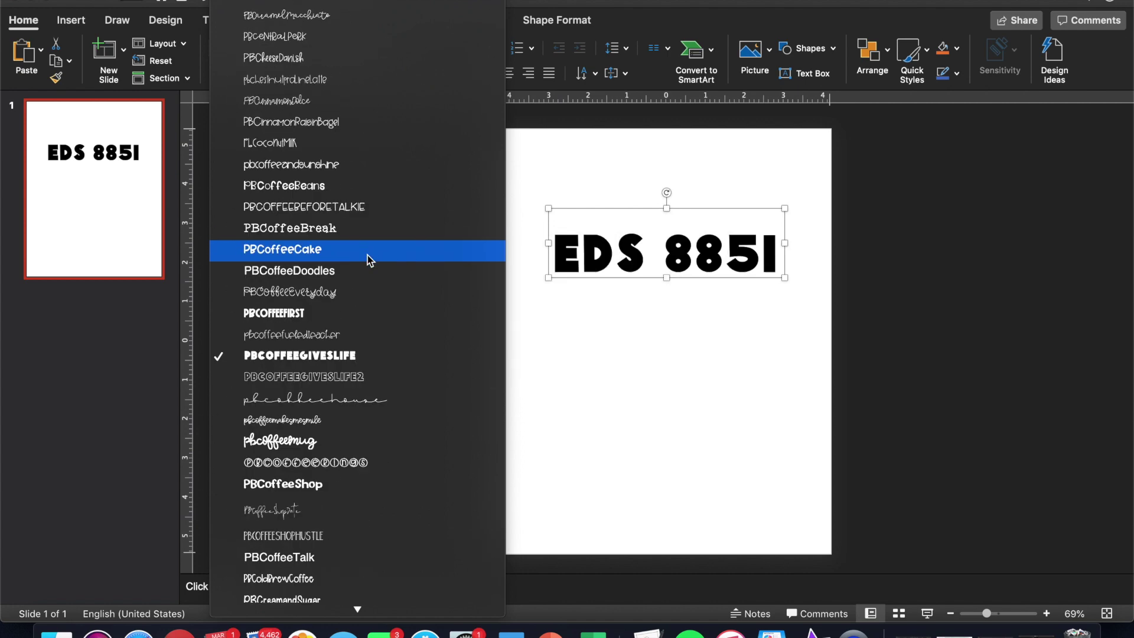
scroll(369, 259, "down", 5)
scroll(369, 260, "down", 5)
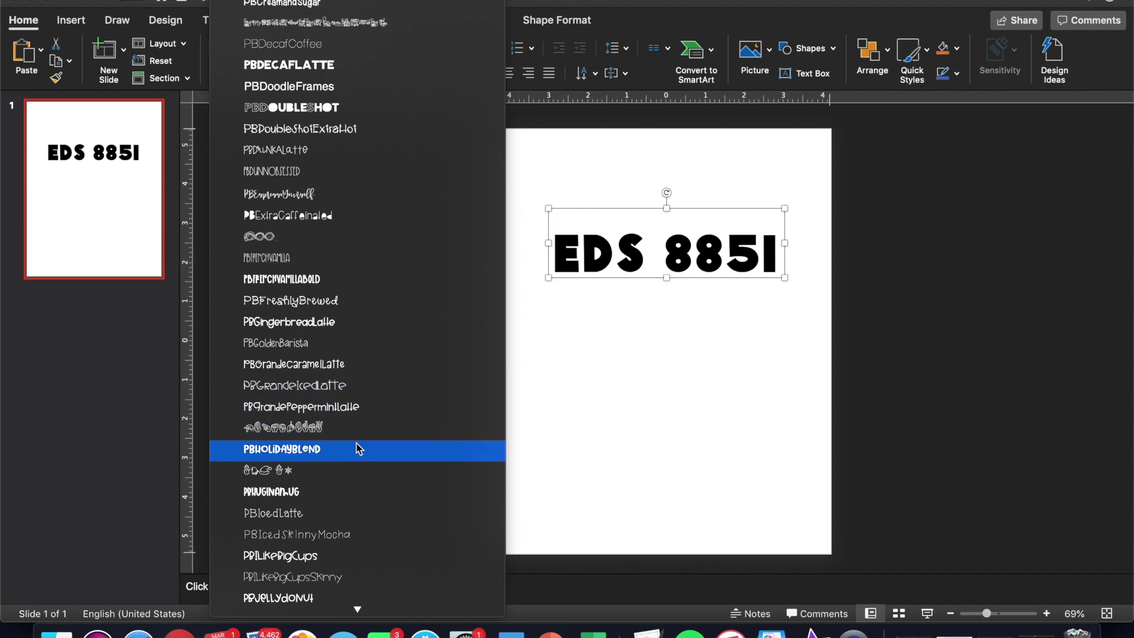
scroll(357, 446, "down", 4)
left_click(330, 286)
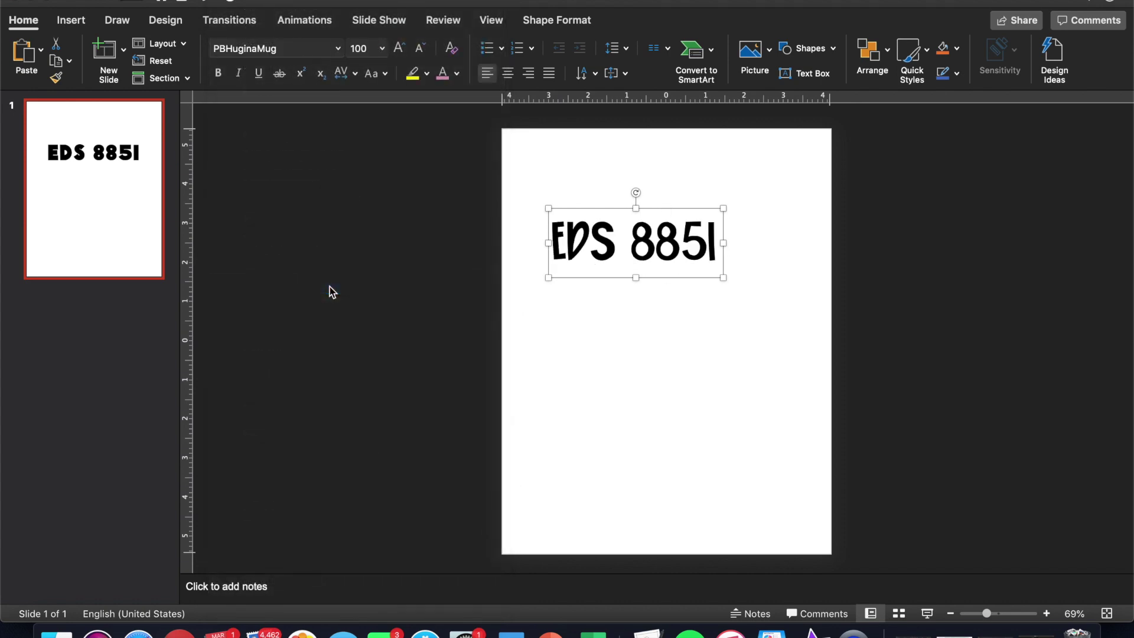
Set the font of the "EDS 8851" text to AGHashtagNope
left_click(338, 48)
scroll(356, 370, "down", 6)
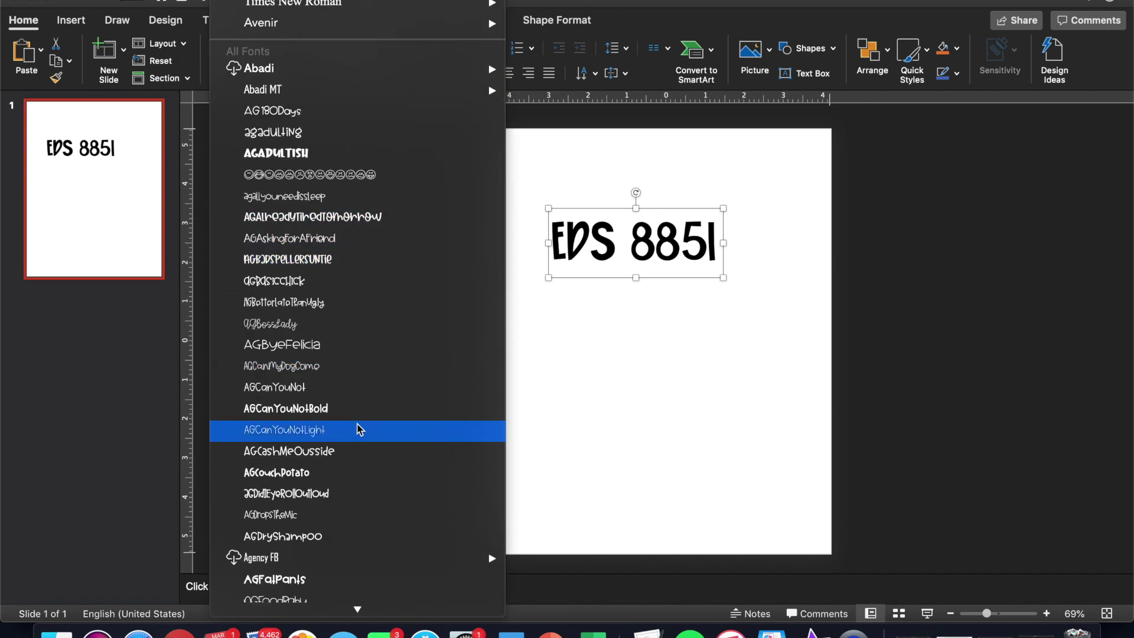
scroll(363, 430, "down", 2)
scroll(359, 429, "down", 3)
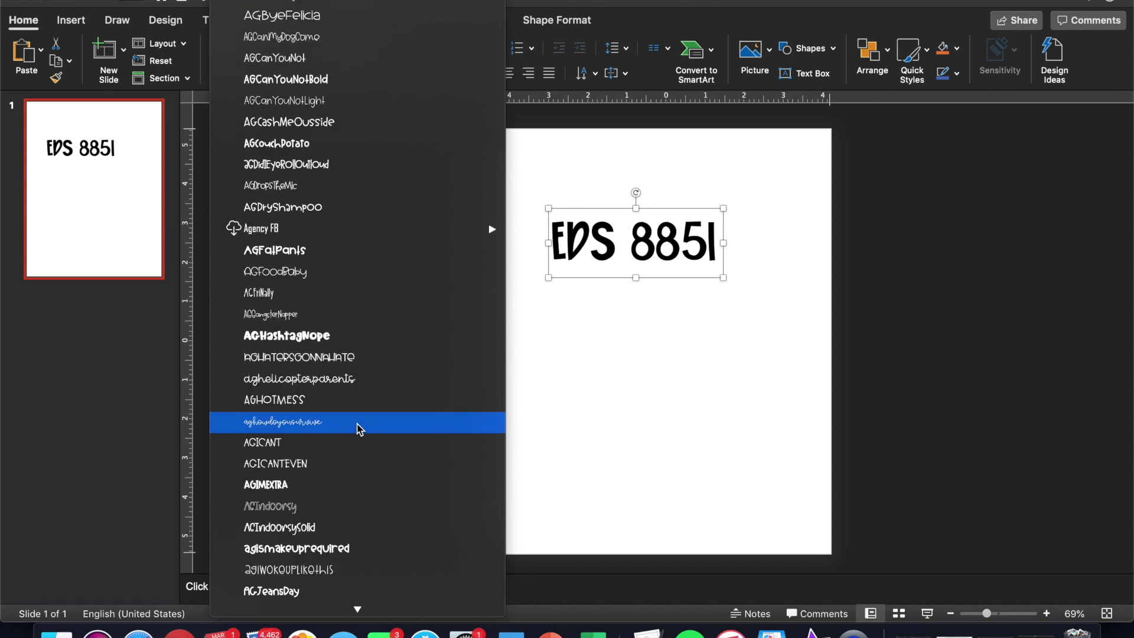
left_click(355, 345)
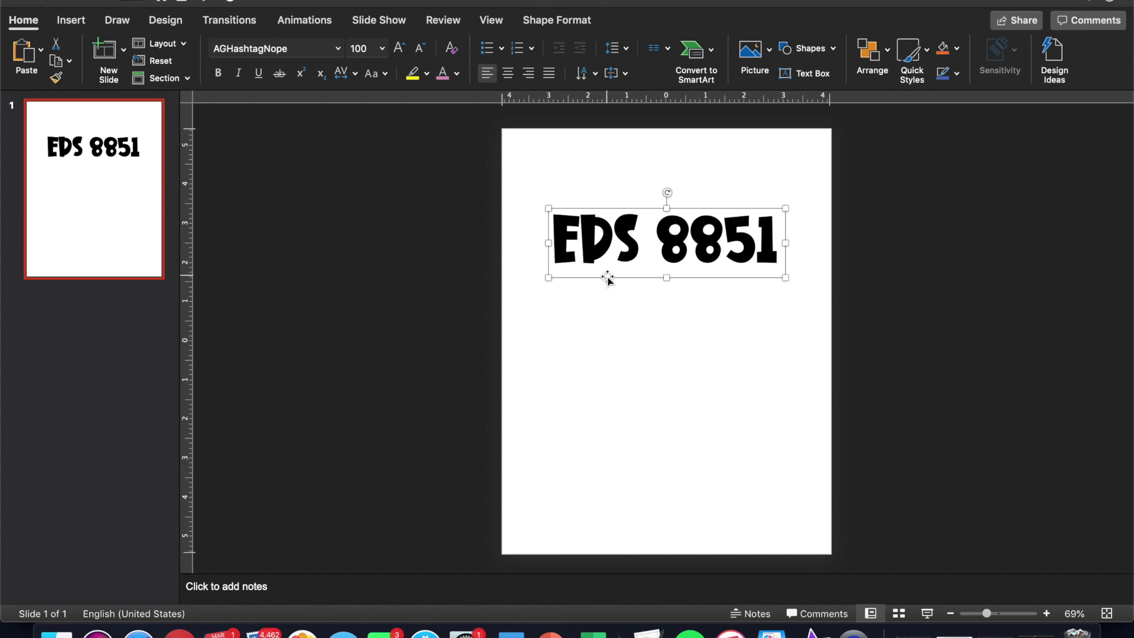
Set the "EDS 8851" text size to 125 and recentre its box horizontally on the slide
left_click(365, 52)
type("125")
key("Return")
left_click_drag(794, 291, 773, 295)
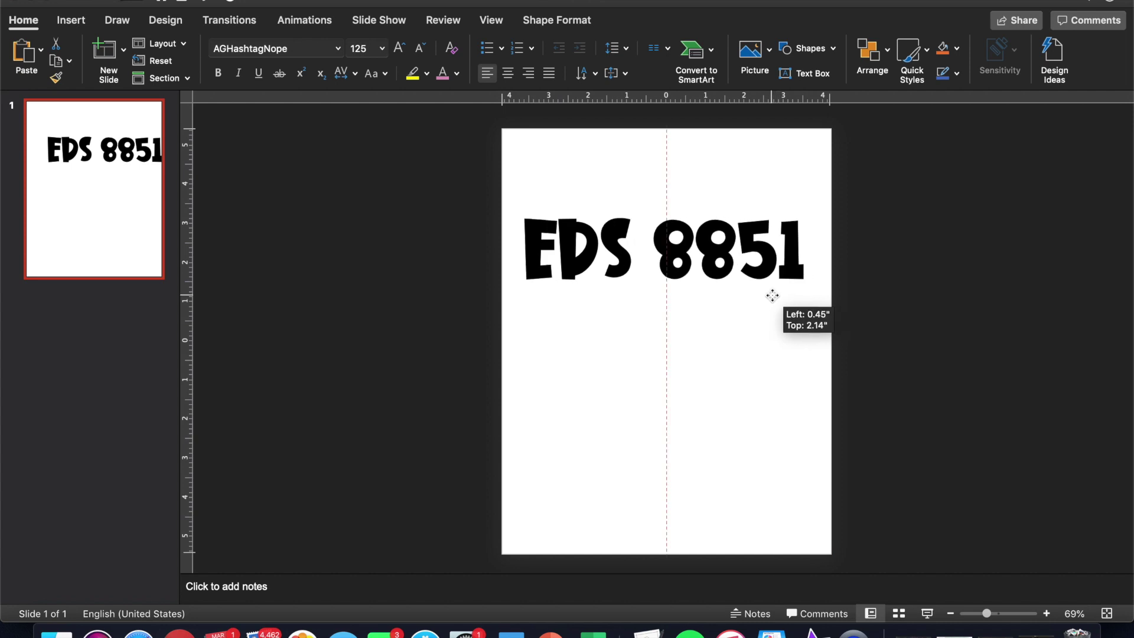
left_click_drag(772, 295, 772, 295)
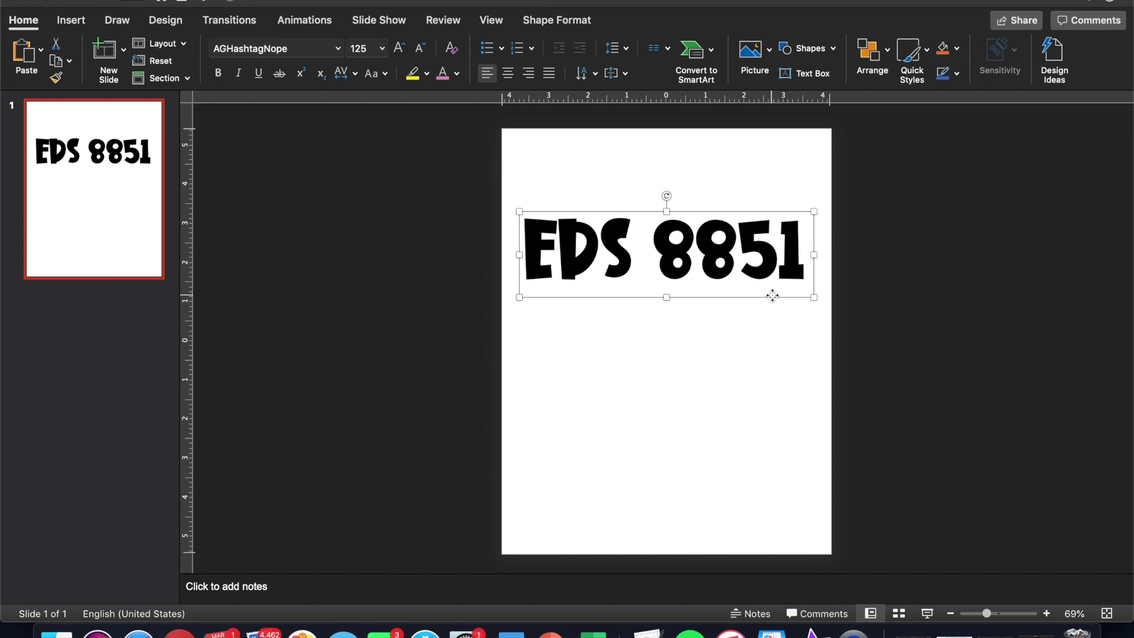
Colour the letter E in "EDS" dark slate green using a saved custom colour swatch
left_click_drag(560, 236, 524, 236)
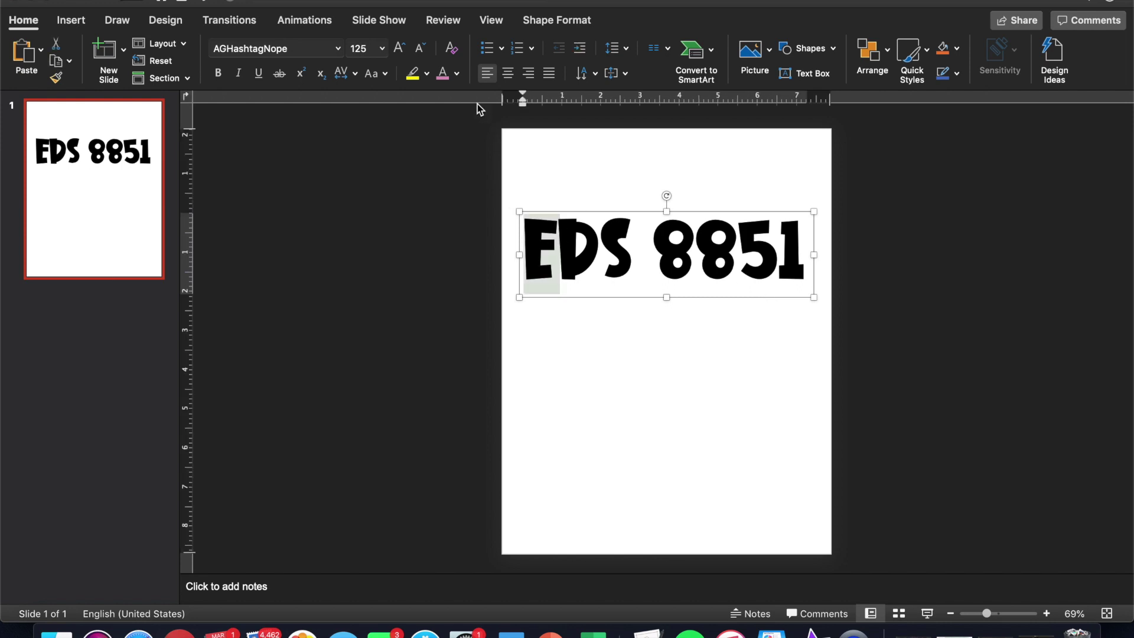
left_click(456, 73)
left_click(490, 255)
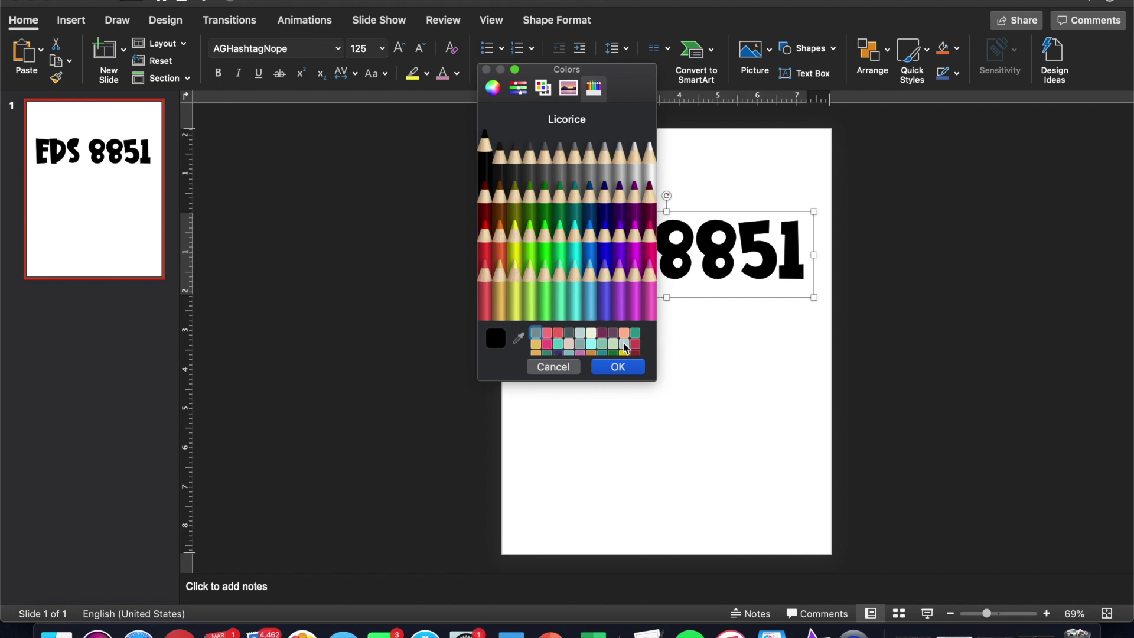
left_click(569, 334)
left_click(618, 367)
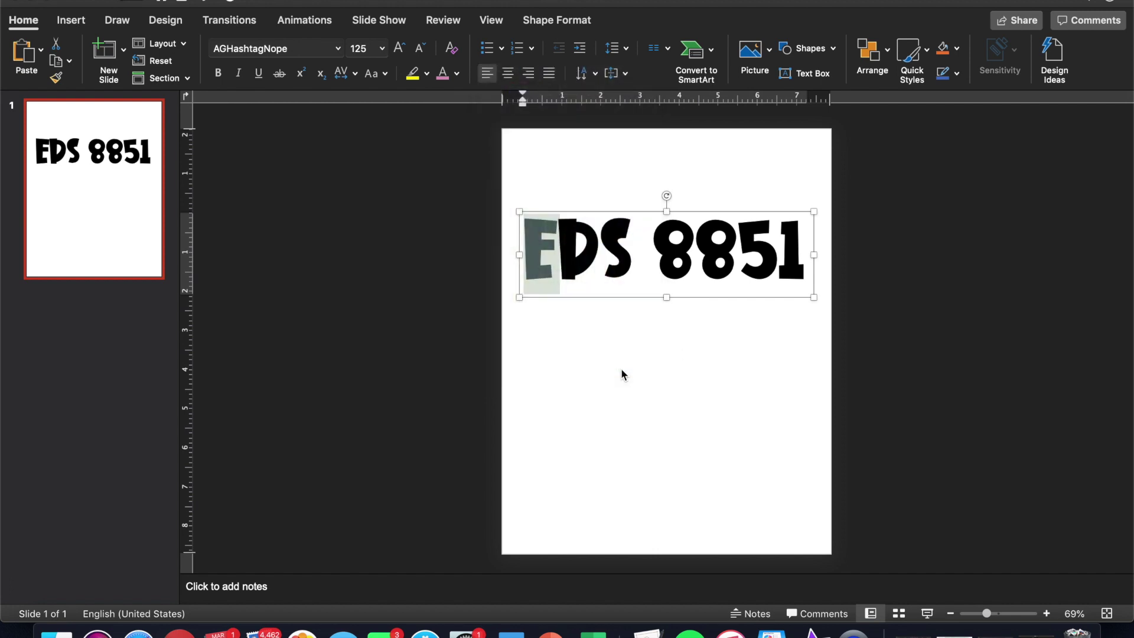
Colour the letter D in "EDS" plum purple using a saved custom colour swatch
key("shift+Left")
left_click(457, 74)
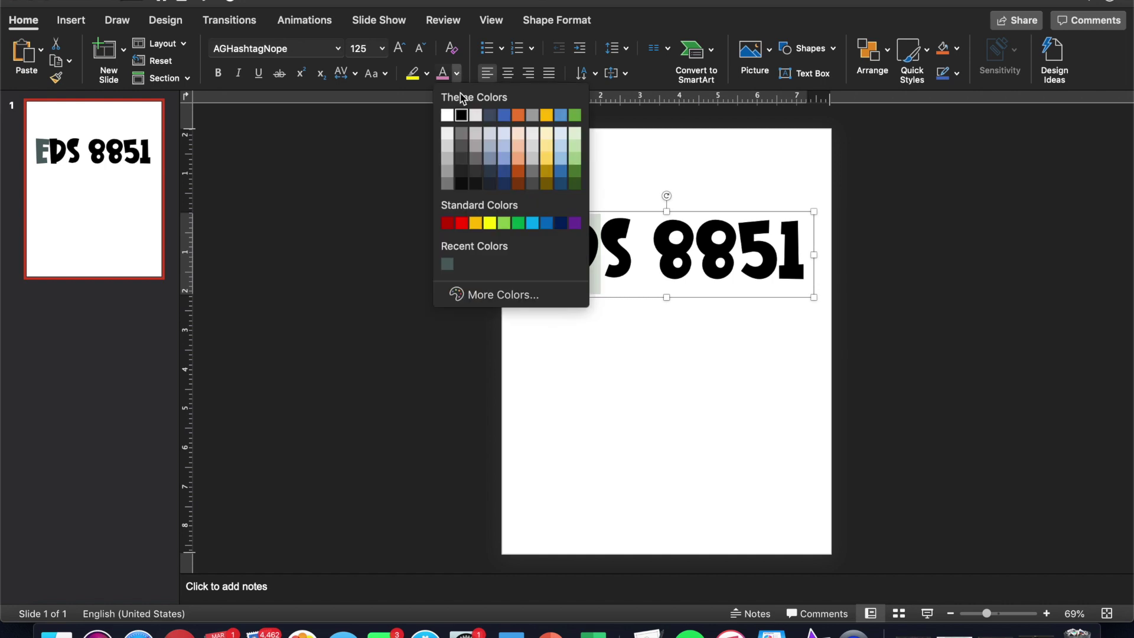
left_click(508, 296)
left_click(613, 334)
left_click(617, 367)
Colour the letter S in "EDS" golden yellow using a saved custom colour swatch
key("Right")
key("shift+Right")
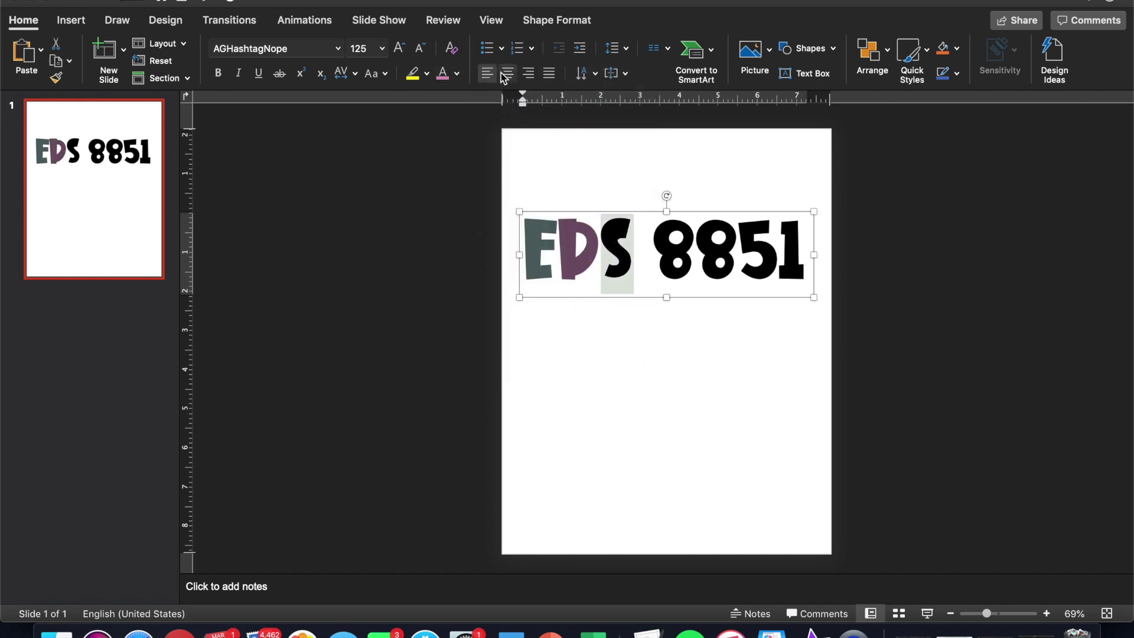
left_click(457, 73)
left_click(505, 297)
left_click(536, 344)
left_click(614, 367)
Colour the first 8 in "8851" coral pink using a saved custom colour swatch
left_click(649, 238)
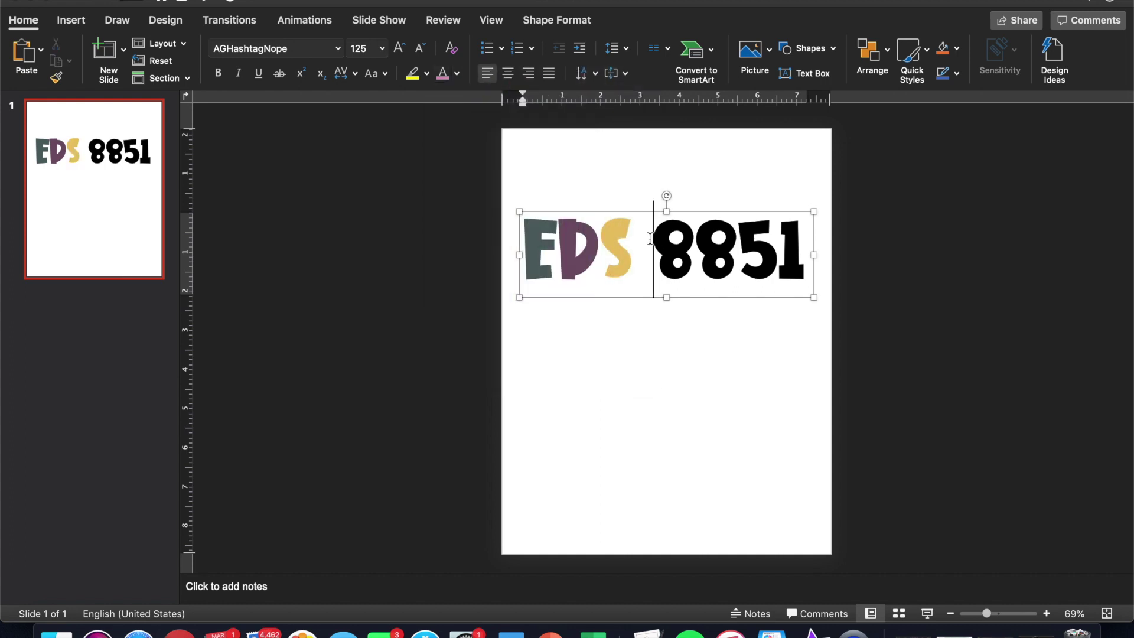
key("shift+Right")
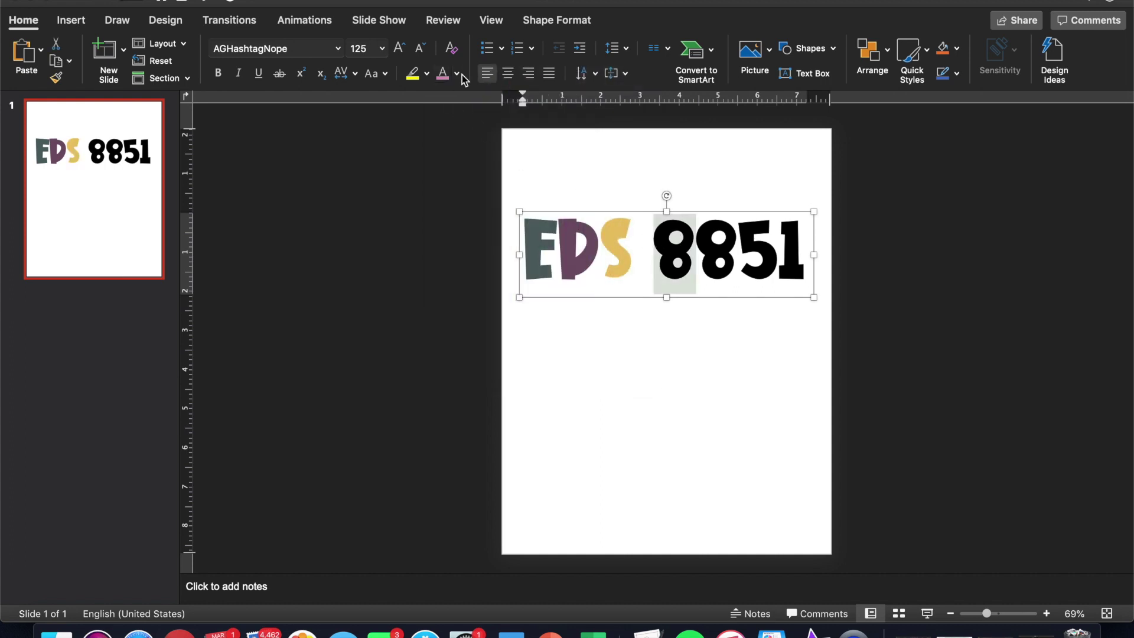
left_click(457, 74)
left_click(501, 295)
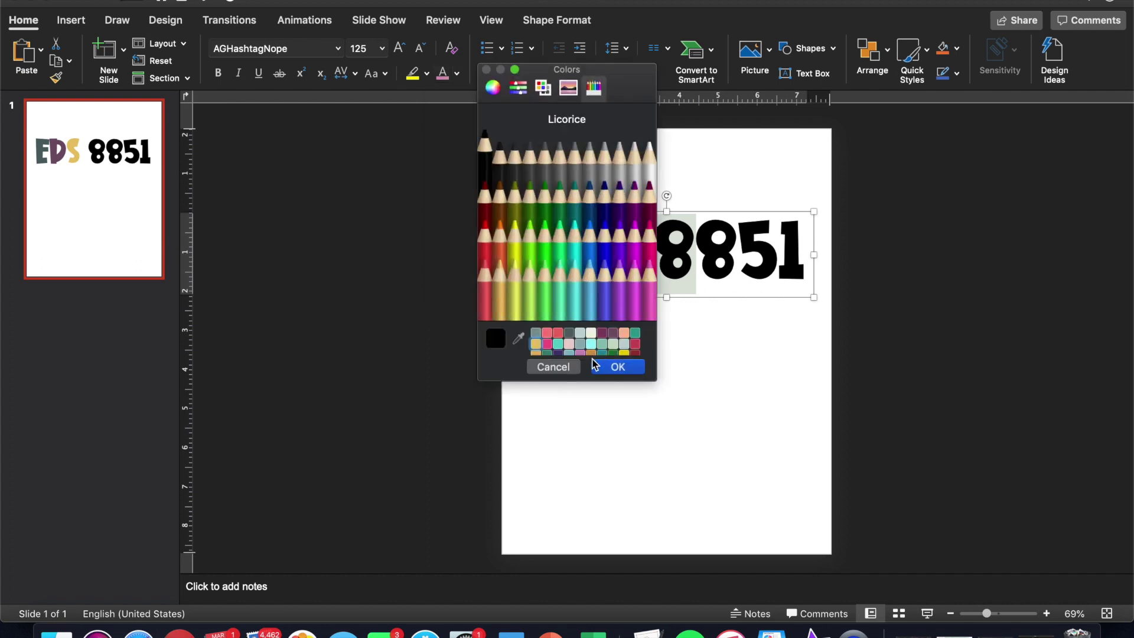
left_click(591, 344)
scroll(594, 349, "down", 2)
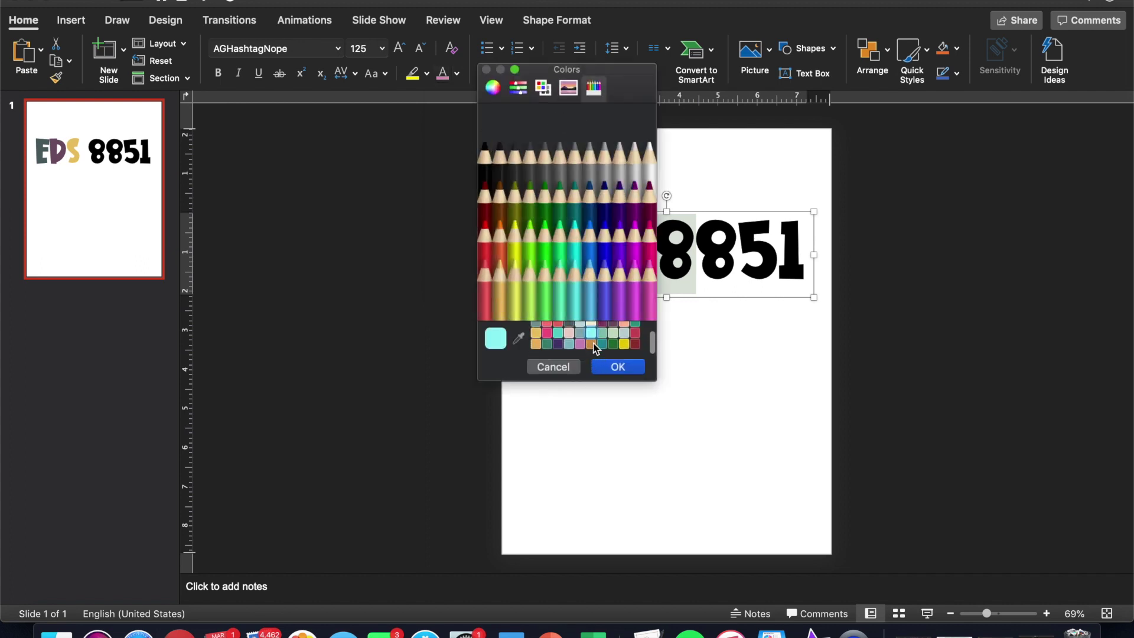
scroll(562, 337, "up", 1)
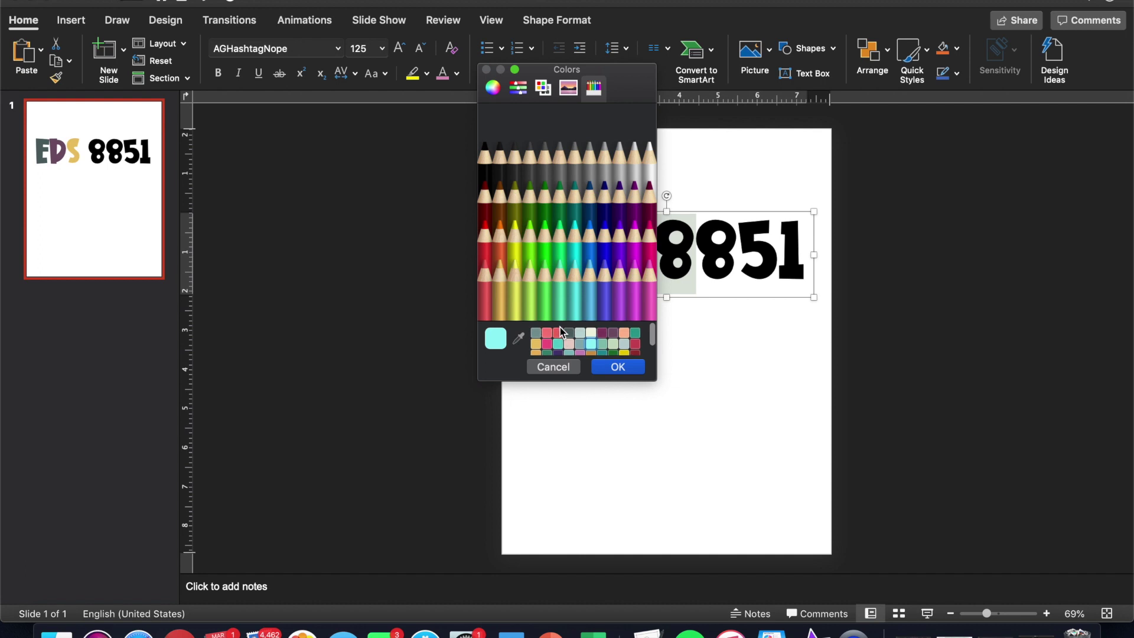
left_click(555, 339)
left_click(619, 367)
Colour the second 8 in "8851" mint green using a saved custom colour swatch
left_click_drag(710, 241, 738, 242)
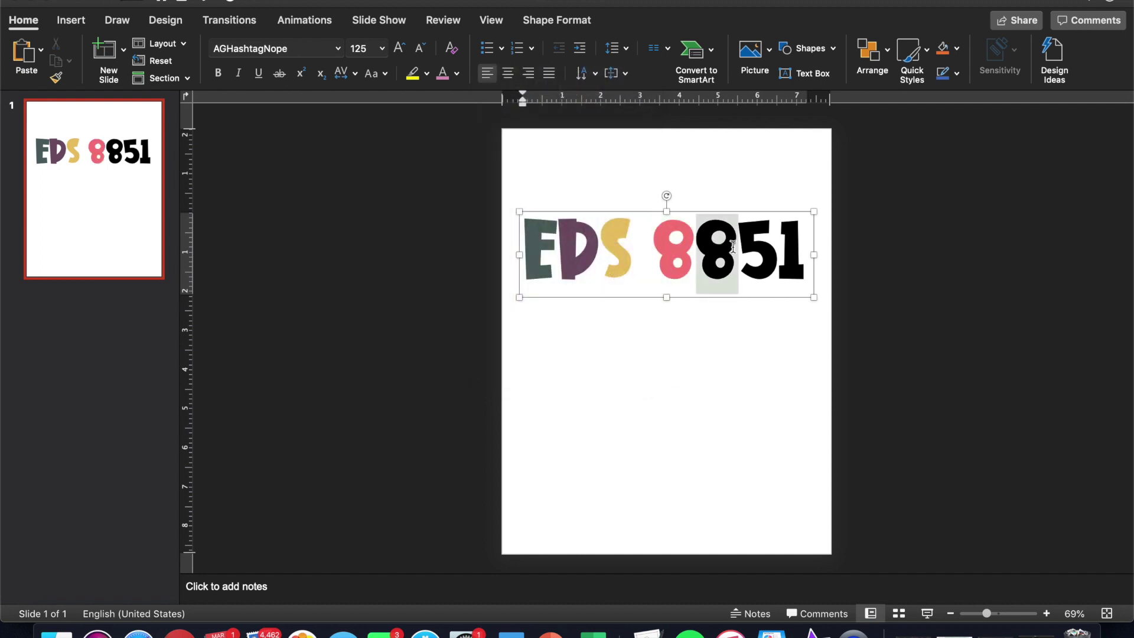
left_click(457, 74)
left_click(499, 294)
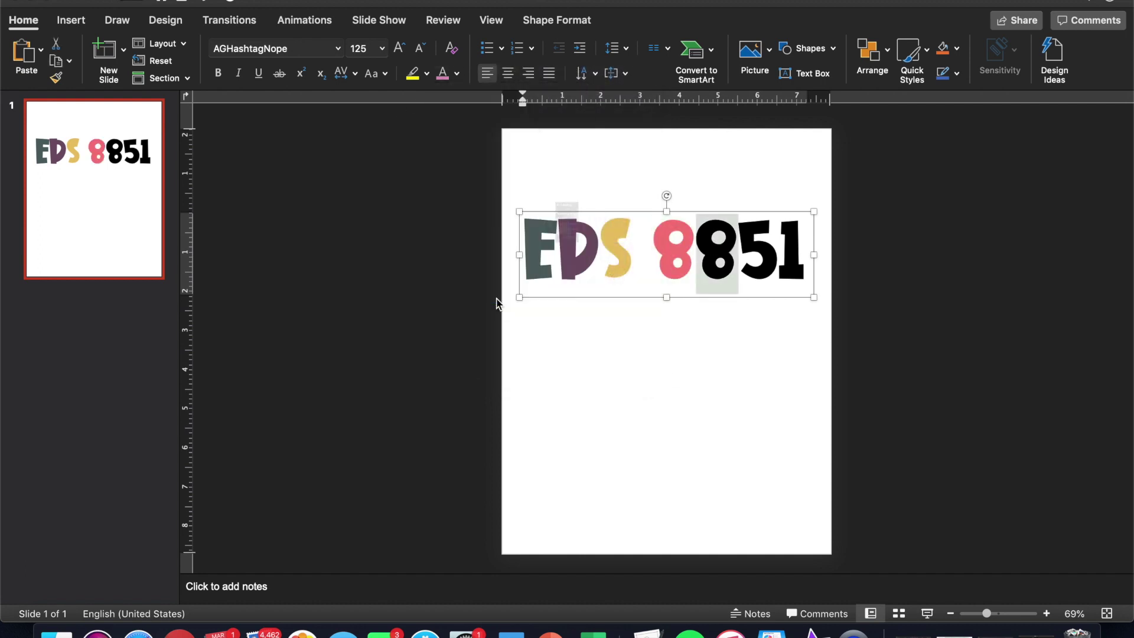
scroll(616, 346, "down", 2)
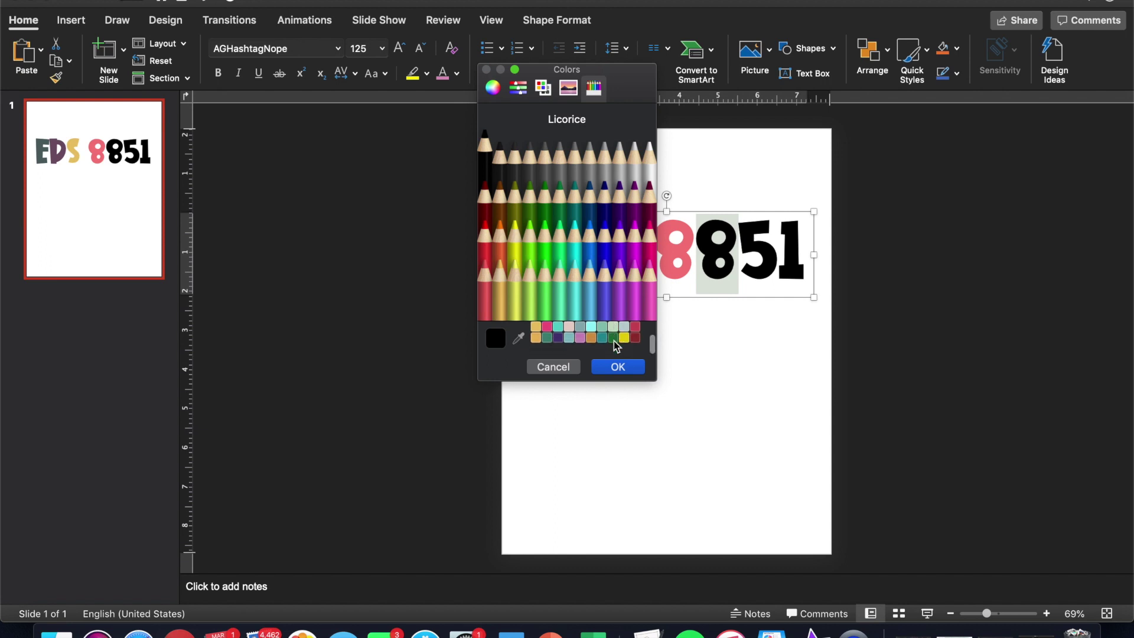
left_click(603, 333)
left_click(619, 368)
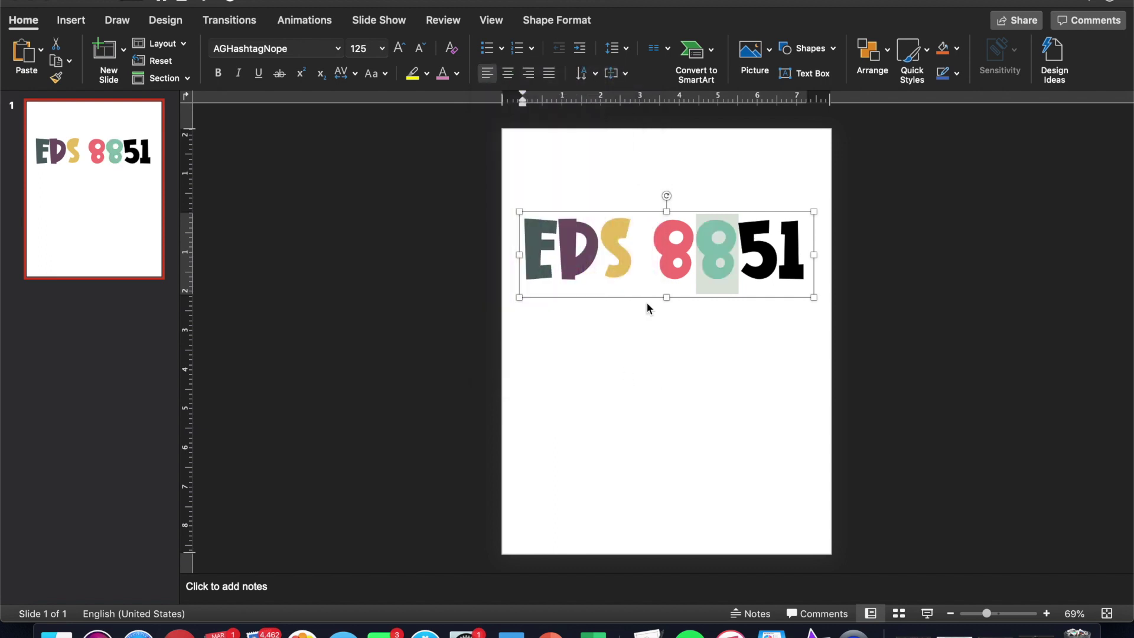
Colour the 5 in "8851" ochre orange using a saved custom colour swatch
left_click_drag(779, 224, 741, 226)
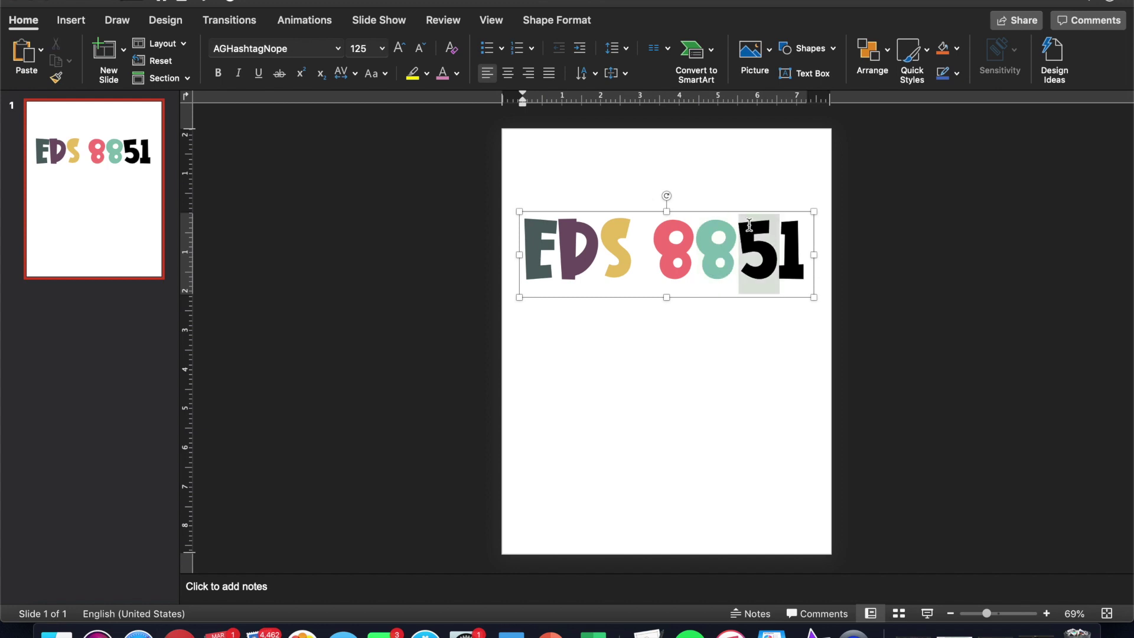
left_click(457, 73)
left_click(500, 294)
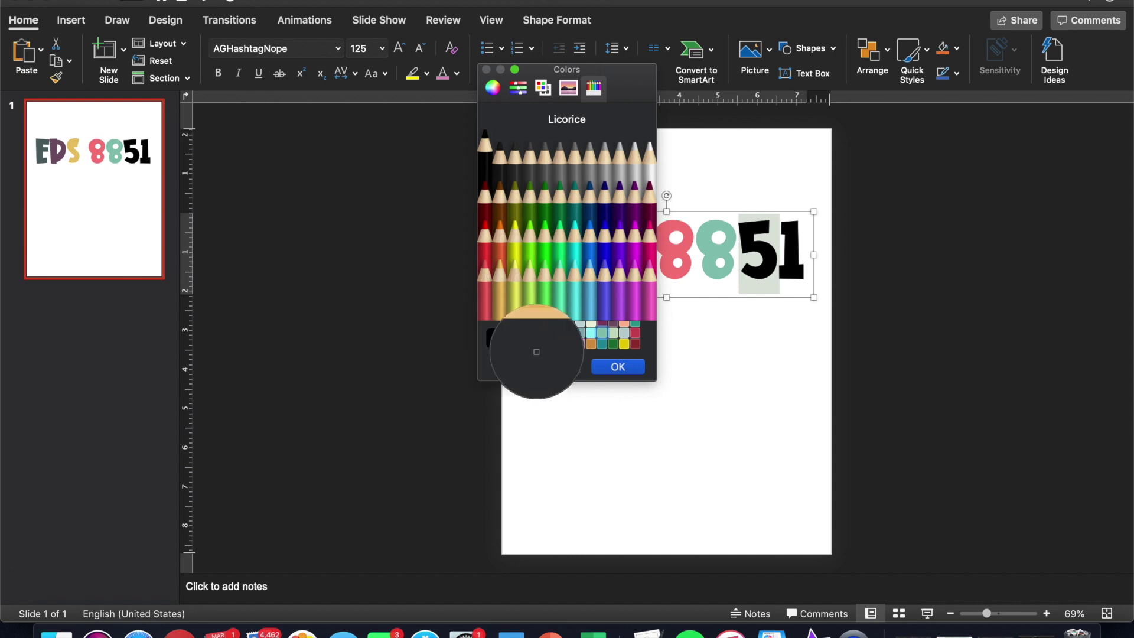
left_click(524, 355)
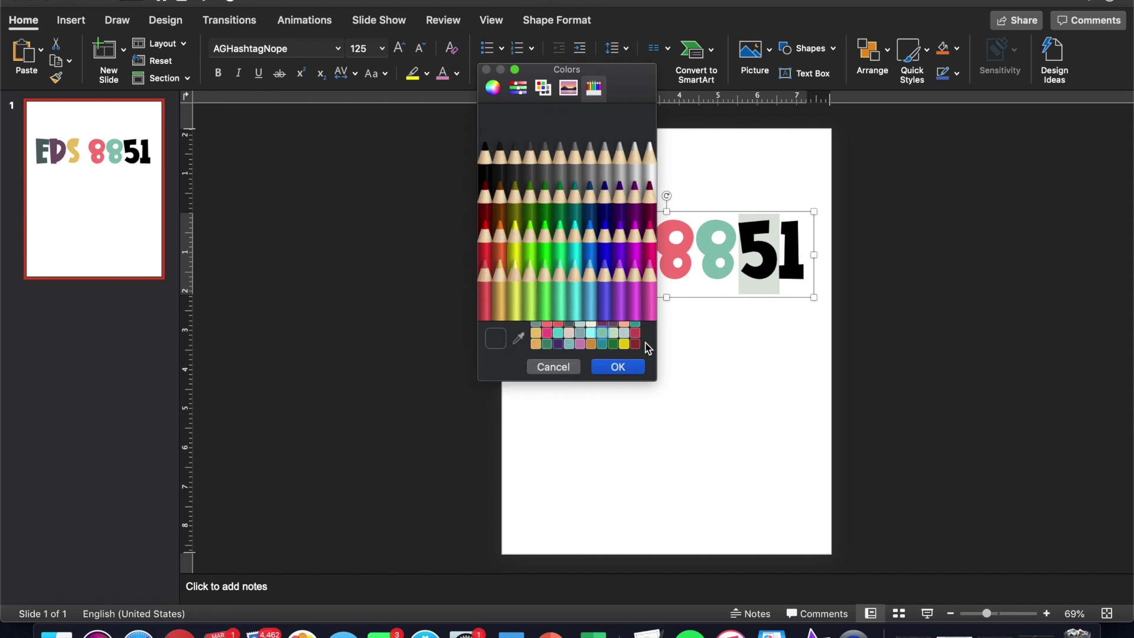
scroll(635, 352, "down", 2)
left_click(590, 345)
left_click(615, 367)
Colour the final 1 in "8851" light peach using a saved custom colour swatch, then deselect the text box
left_click_drag(807, 236, 780, 236)
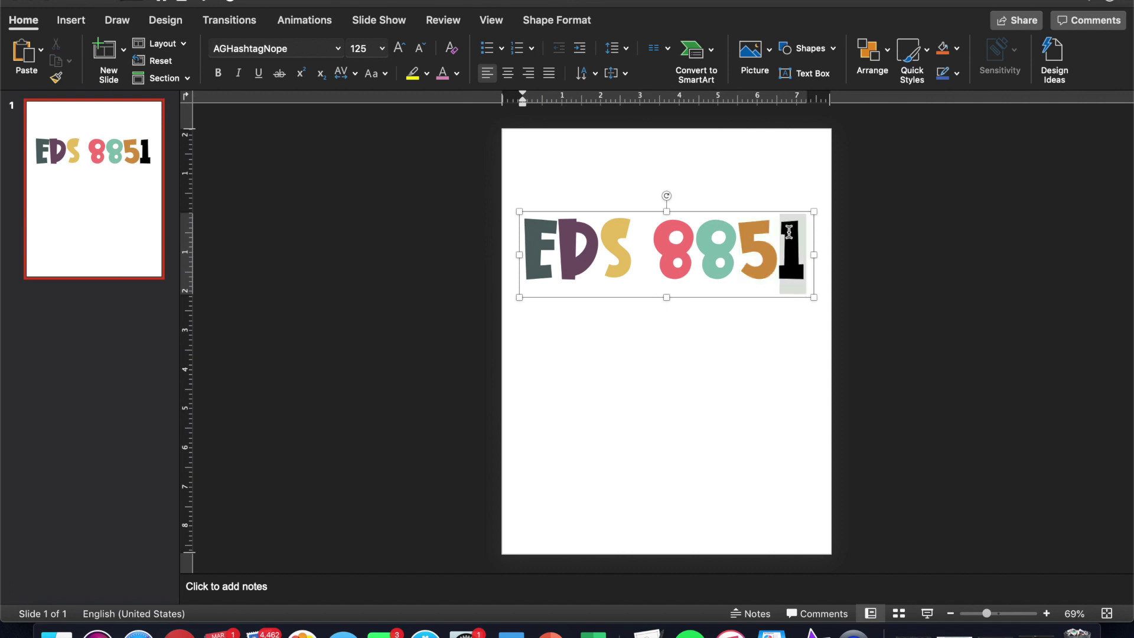
left_click(456, 74)
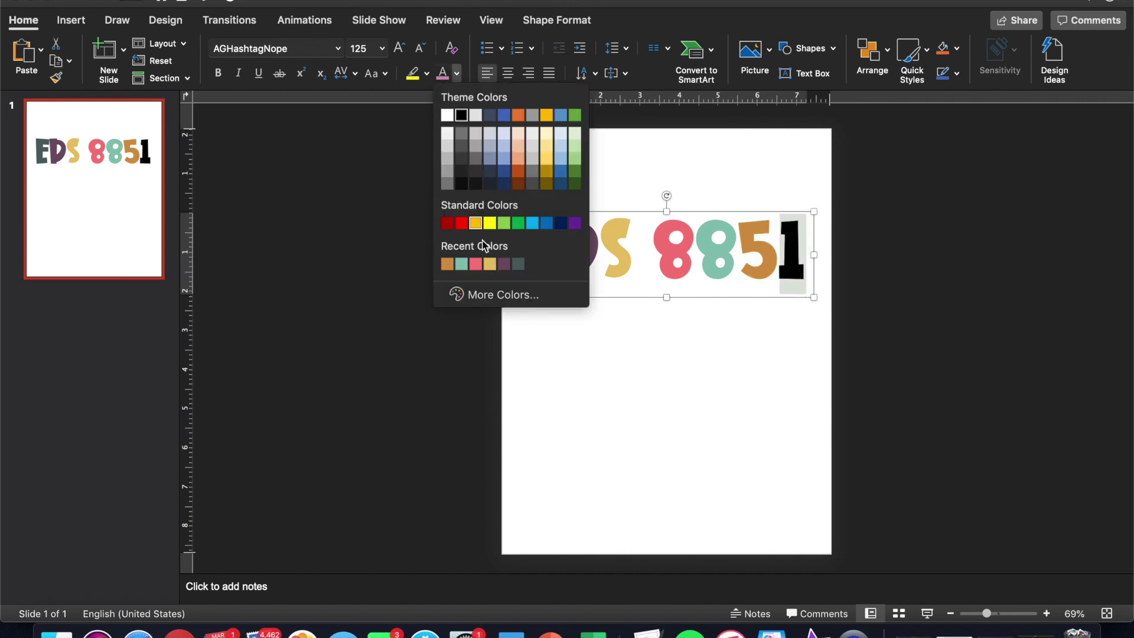
left_click(502, 300)
scroll(550, 335, "up", 2)
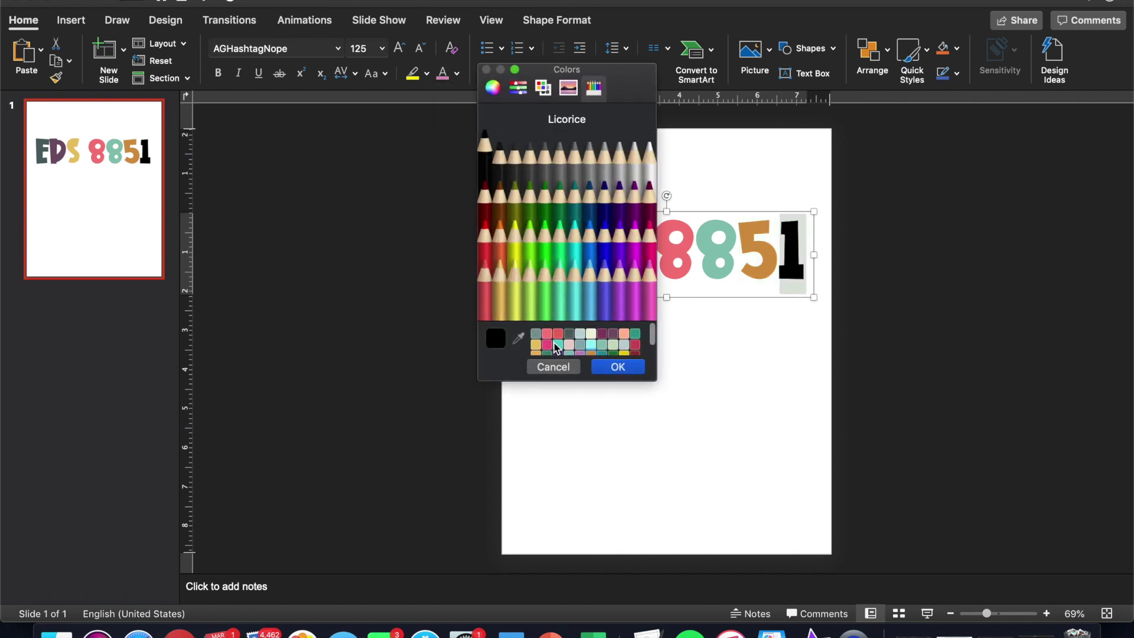
left_click(624, 334)
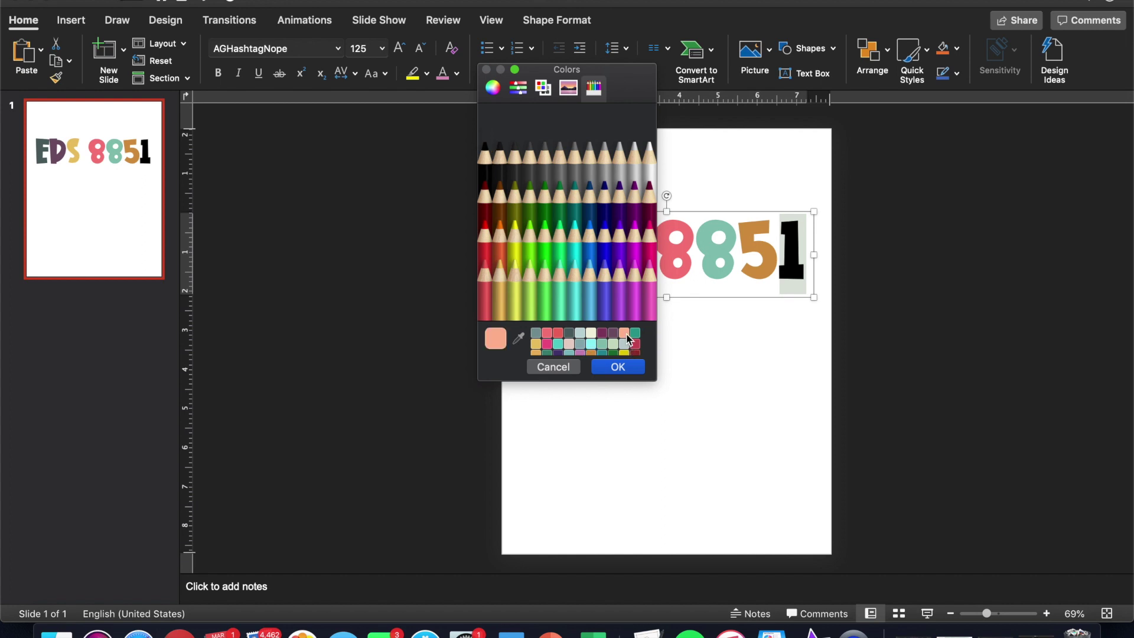
left_click(632, 368)
left_click(668, 387)
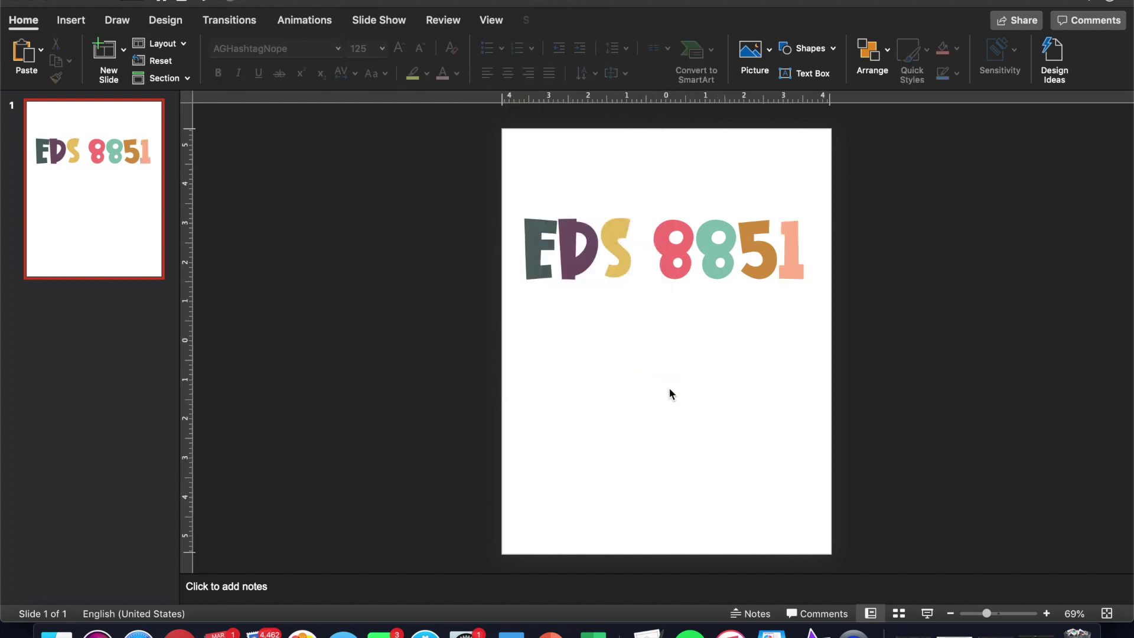
Duplicate the "EDS 8851" text box and set the copy's text fill to No fill
left_click(692, 302)
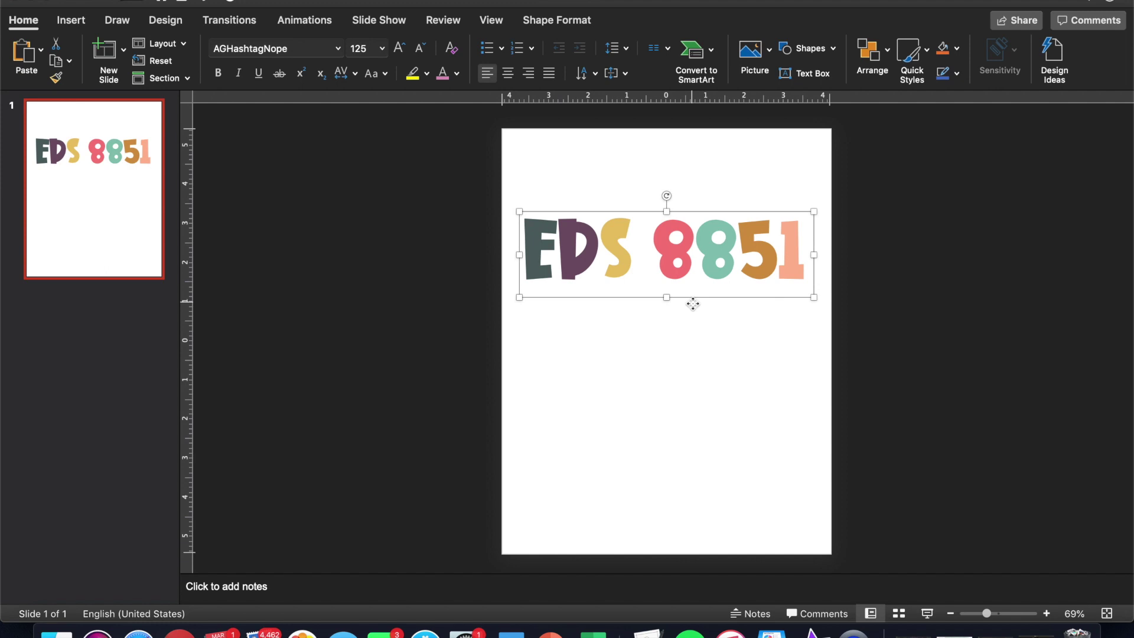
key("super+v")
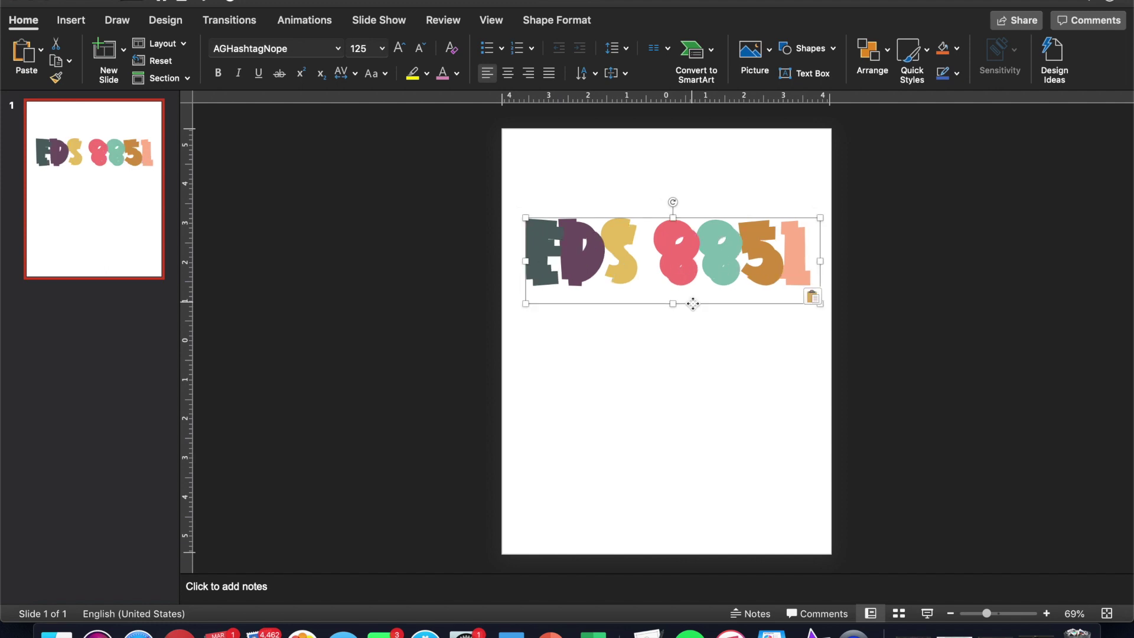
right_click(692, 302)
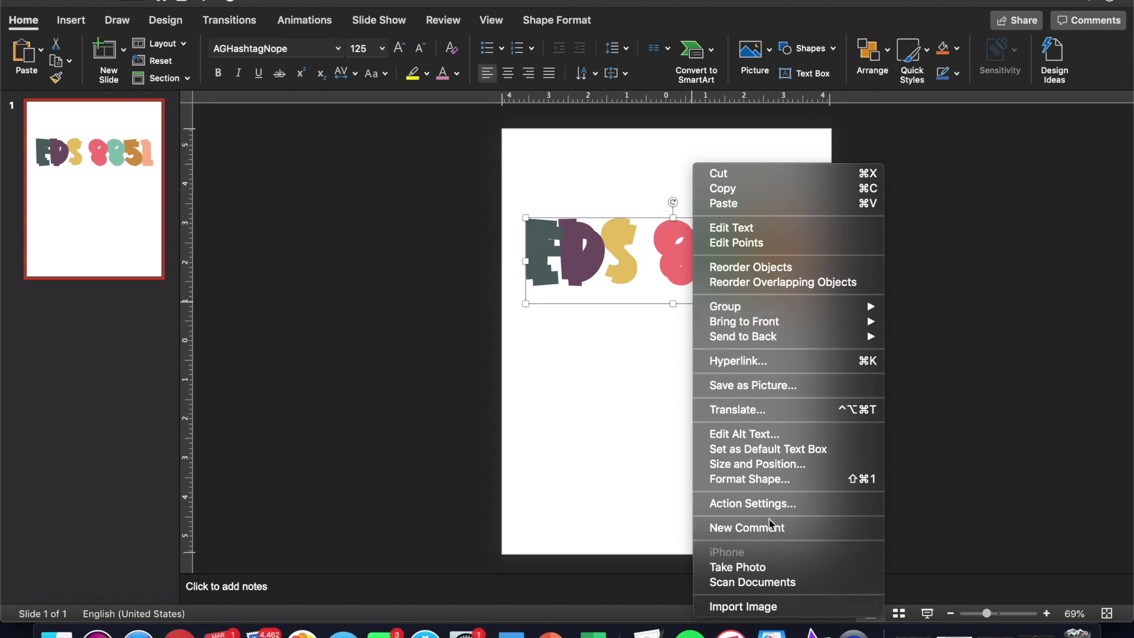
left_click(763, 483)
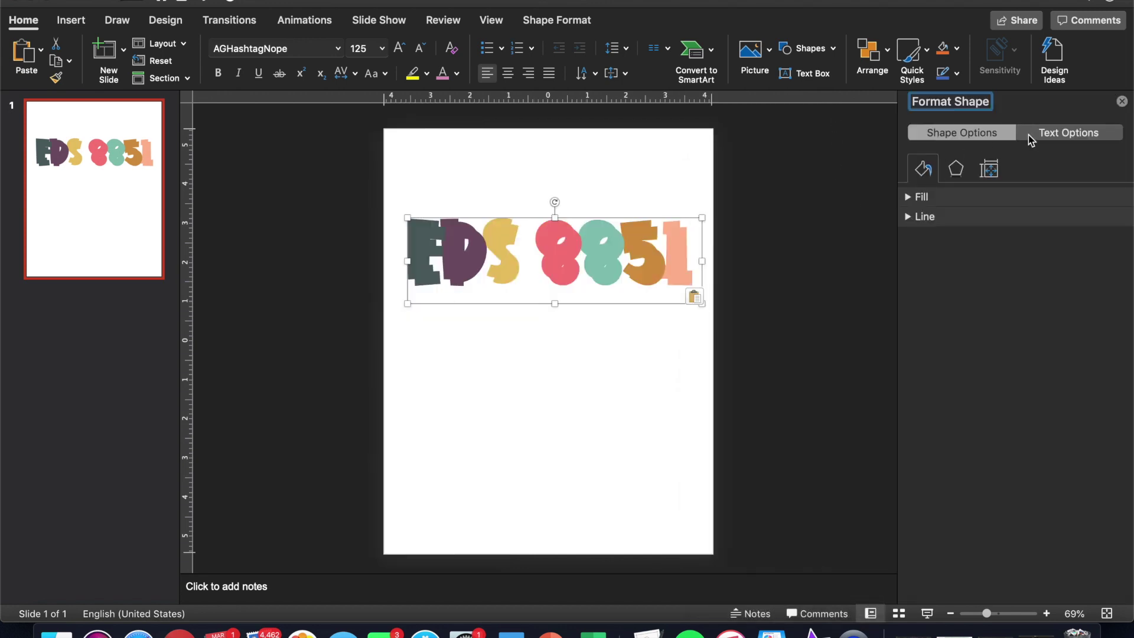
left_click(1026, 133)
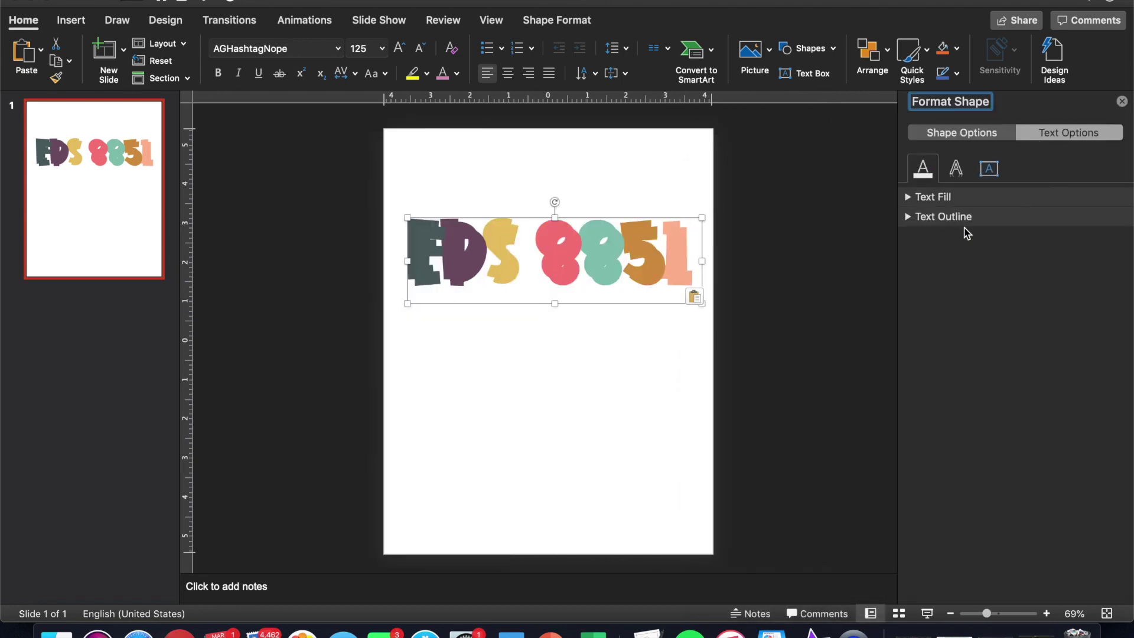
left_click(947, 196)
left_click(938, 221)
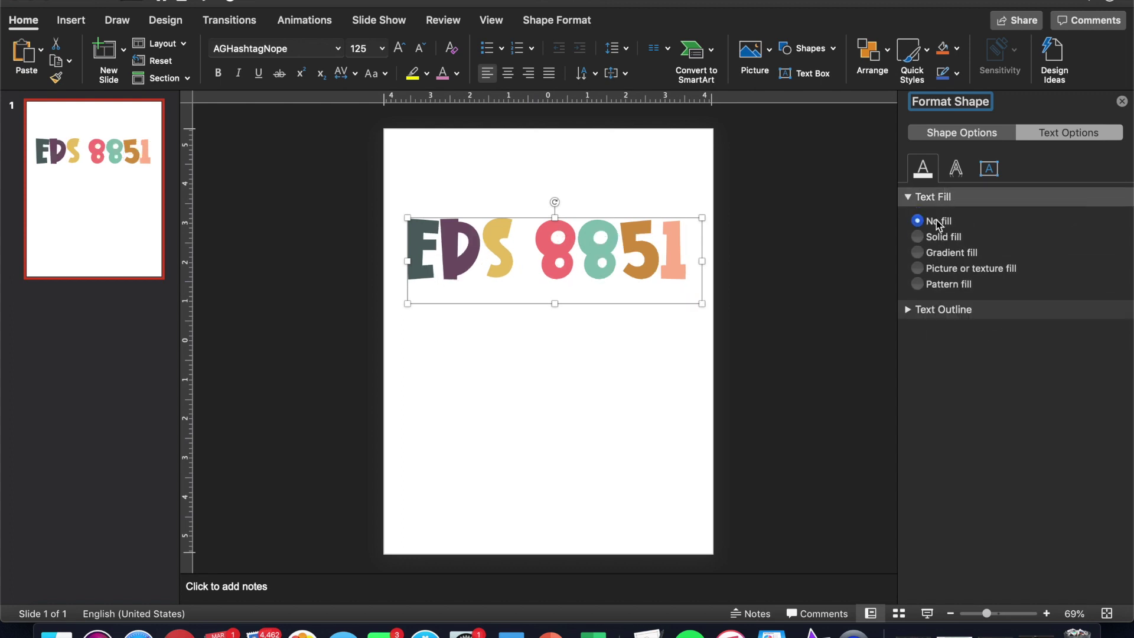
Give the duplicated "EDS 8851" text a solid black outline with a width of 0.25 pt
left_click(937, 313)
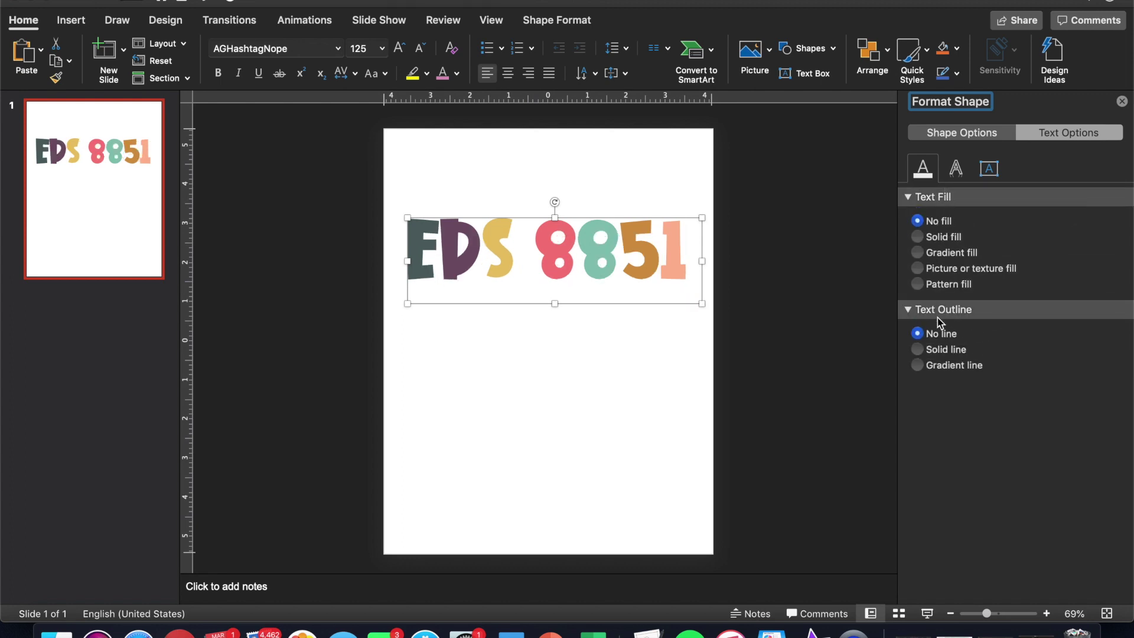
left_click(948, 349)
left_click(1110, 390)
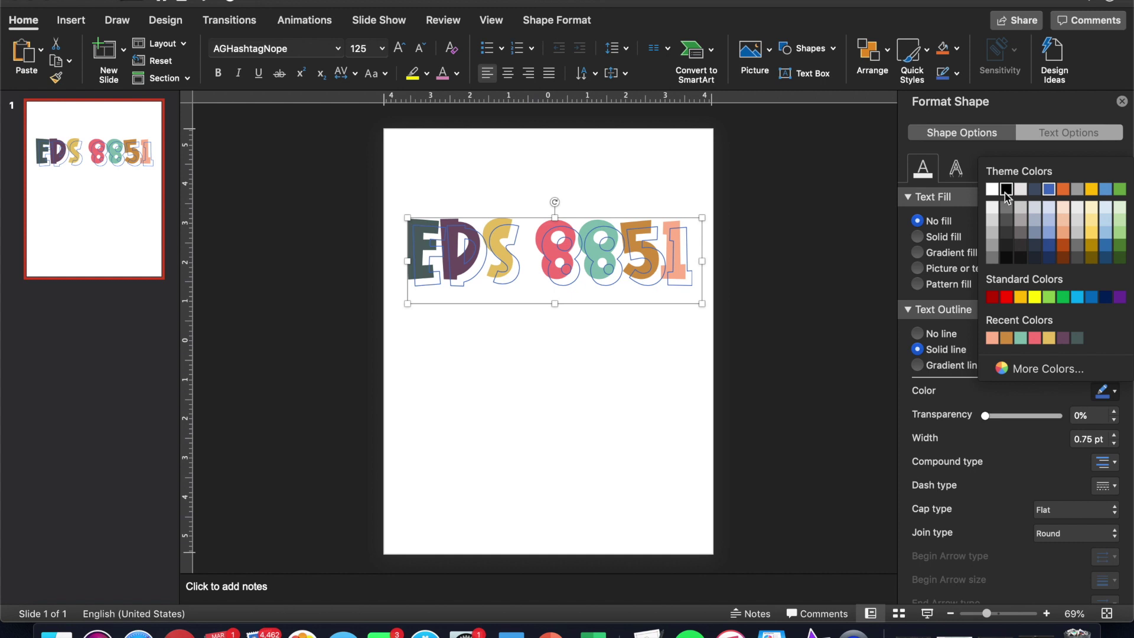
left_click(1007, 188)
left_click(1114, 444)
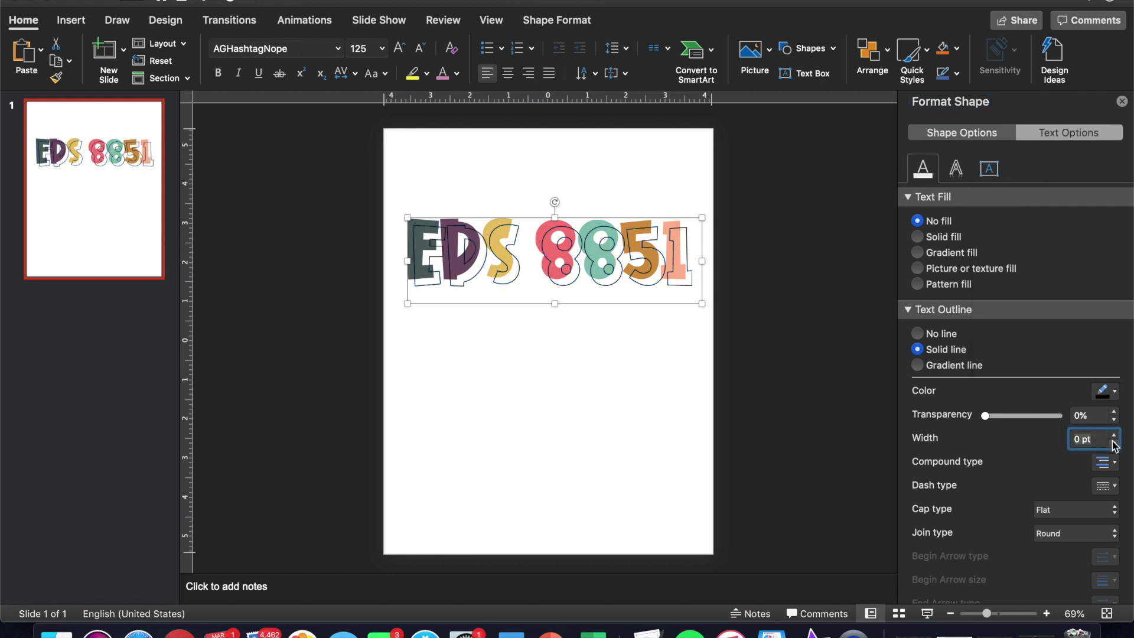
left_click(1114, 444)
Move the outlined copy onto the coloured "EDS 8851" text with a slight offset and check the alignment up close
left_click_drag(638, 302, 631, 298)
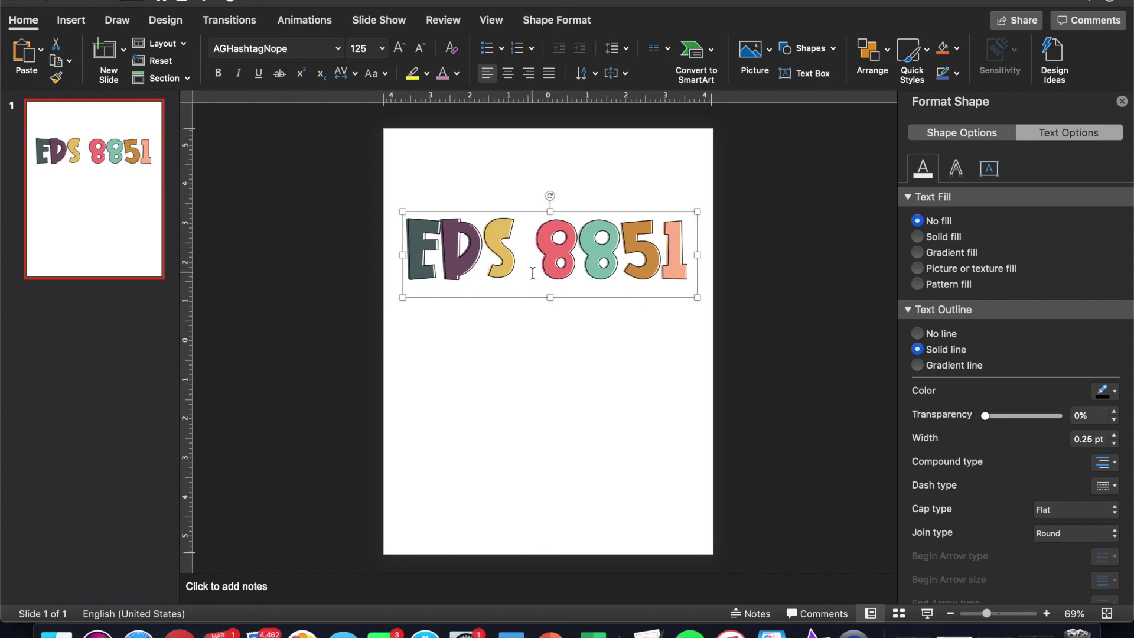
left_click(559, 319)
scroll(476, 242, "up", 5)
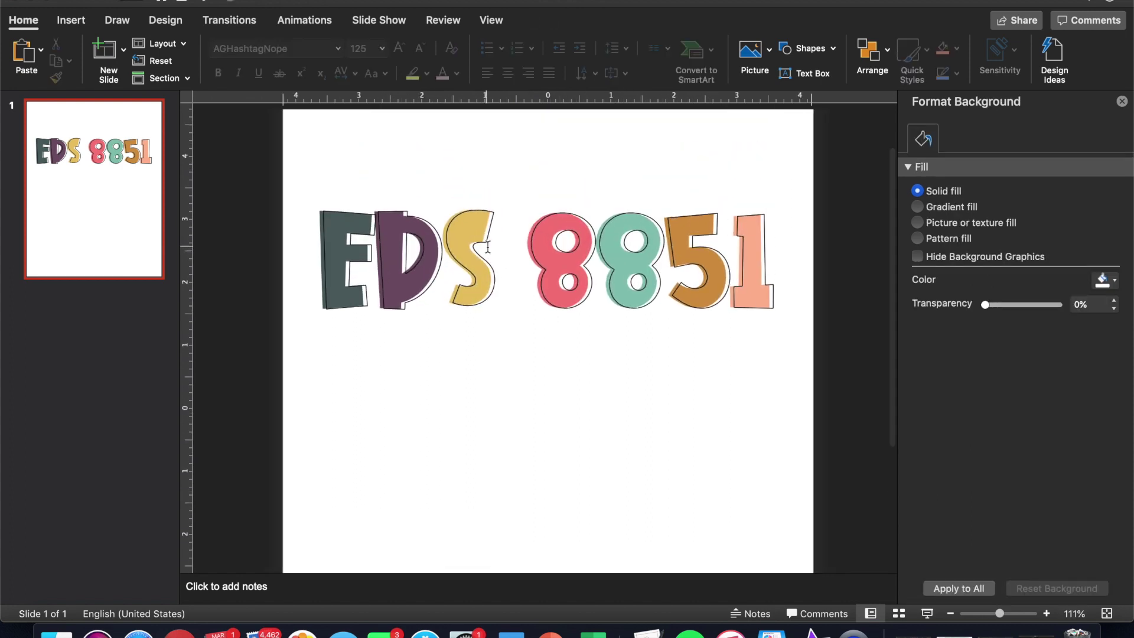
Add a text box reading "School Resource Utilization" below the title and set its font to CCCoffeeConcealer
scroll(518, 316, "down", 4)
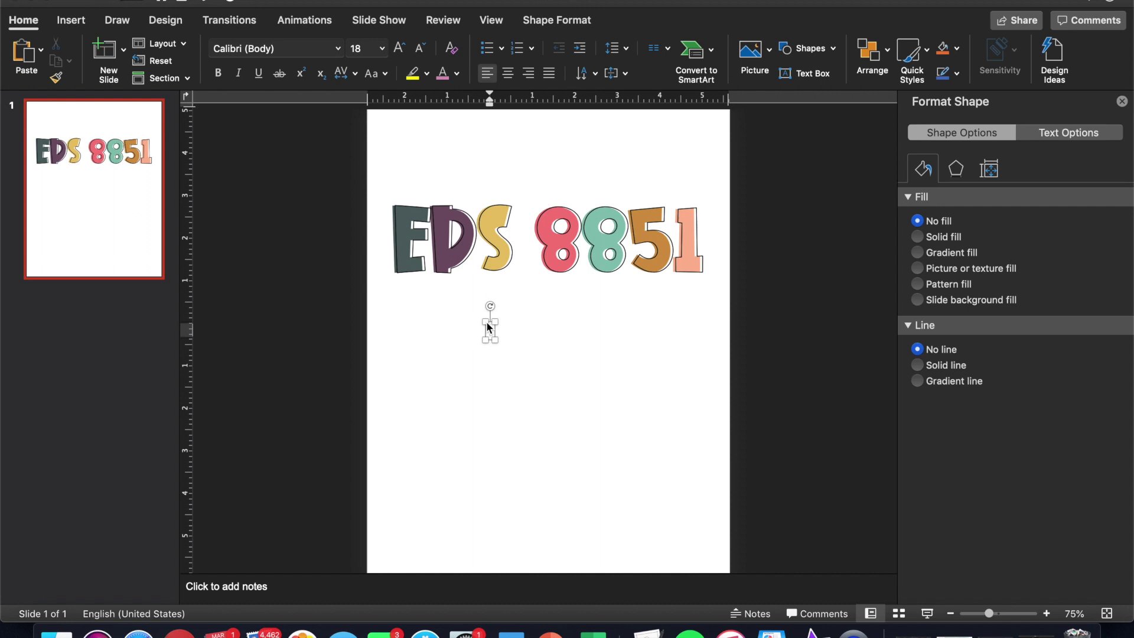
type("School Resource Utilization")
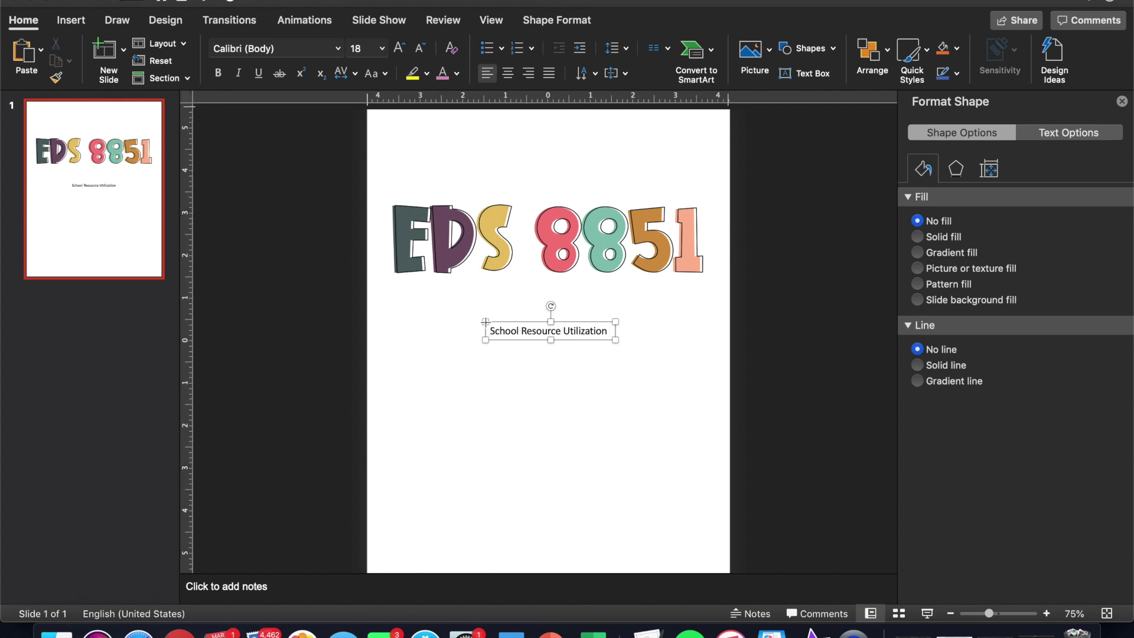
left_click(338, 48)
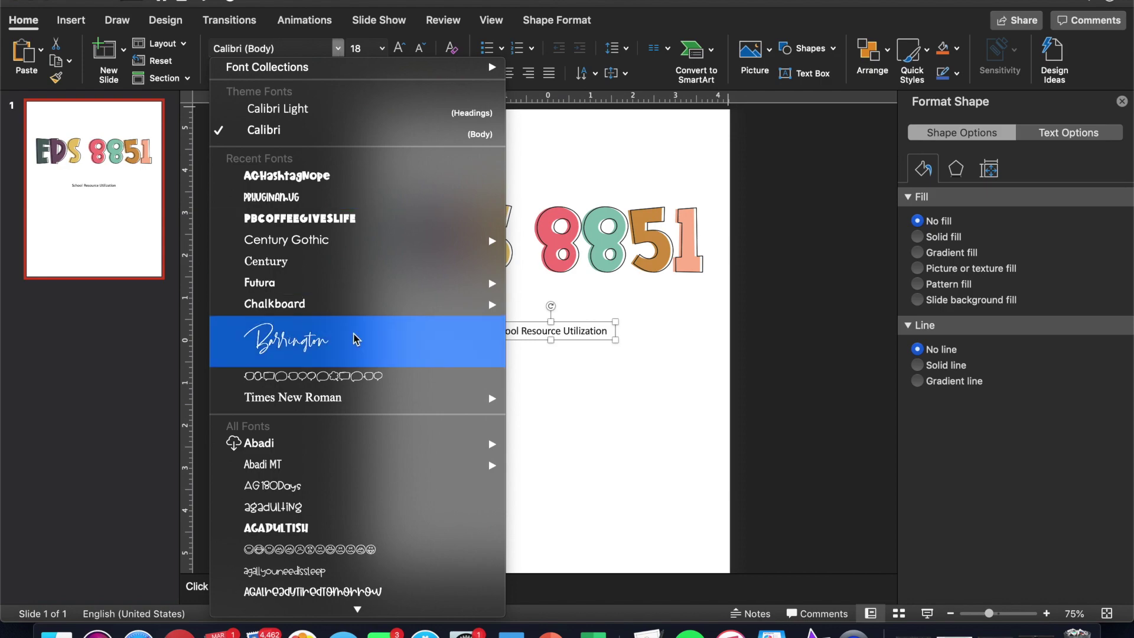
scroll(355, 338, "down", 15)
scroll(355, 338, "down", 10)
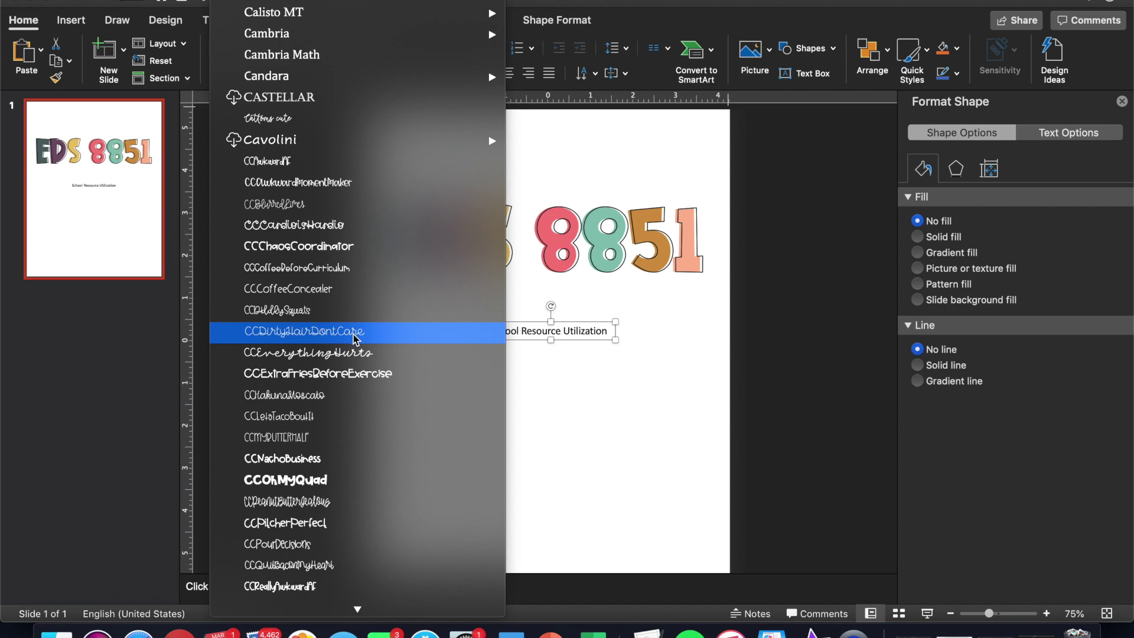
left_click(355, 296)
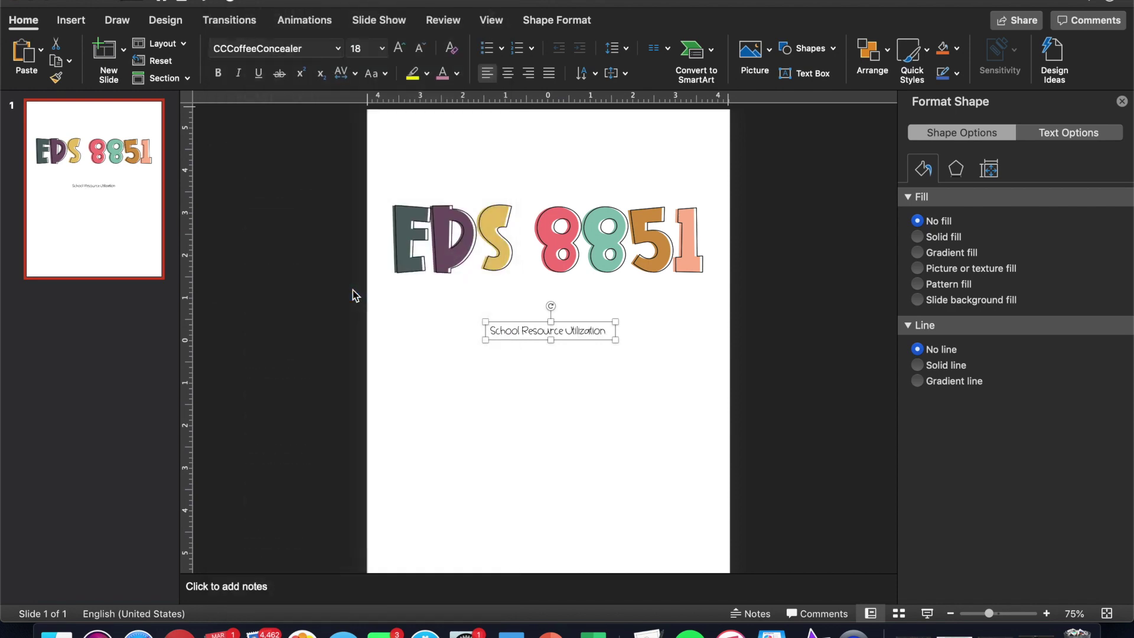
Try another font from the CC family on the "School Resource Utilization" text
left_click(337, 48)
scroll(344, 428, "down", 10)
scroll(344, 428, "down", 15)
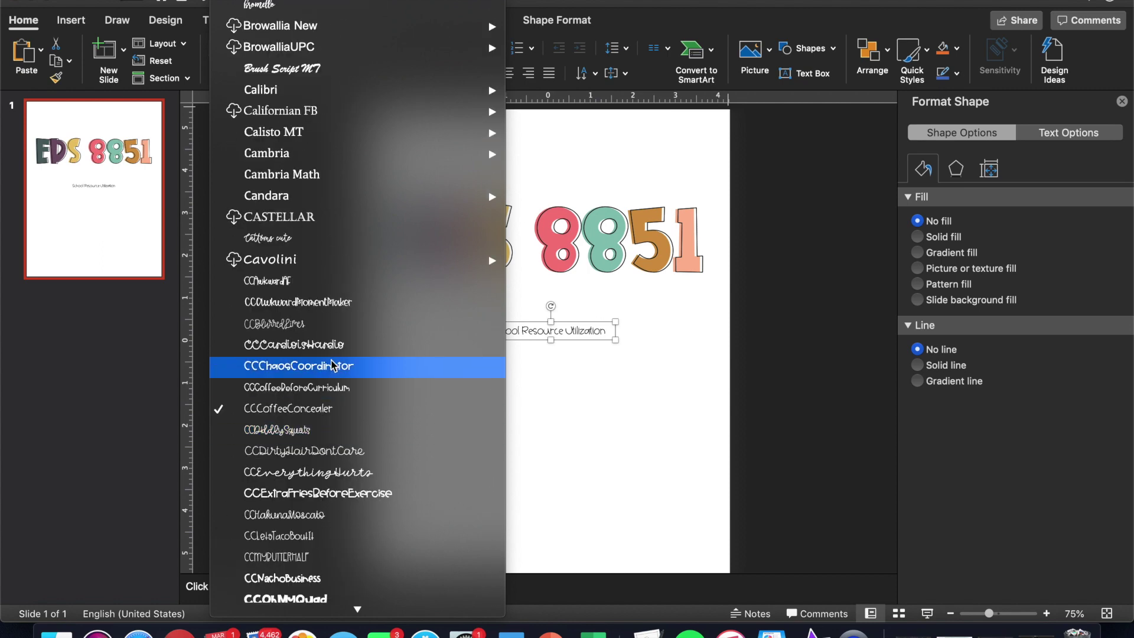
scroll(337, 364, "down", 5)
left_click(329, 312)
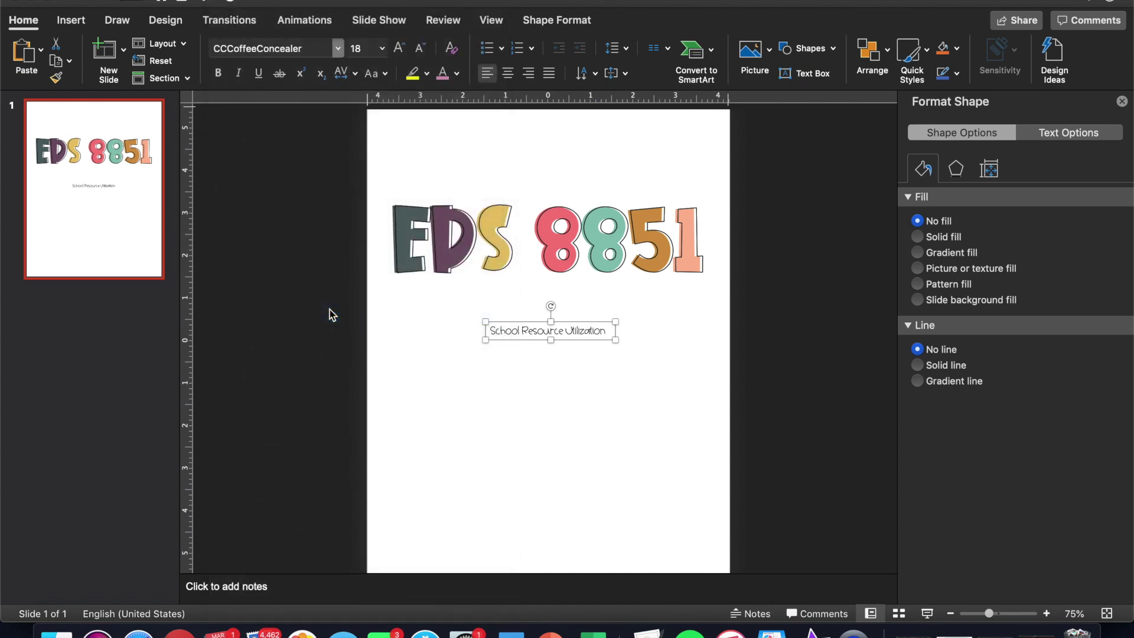
Set the "School Resource Utilization" text to size 45 and centre it closely below the "EDS 8851" title
left_click(367, 48)
type("2")
type("5")
key("Return")
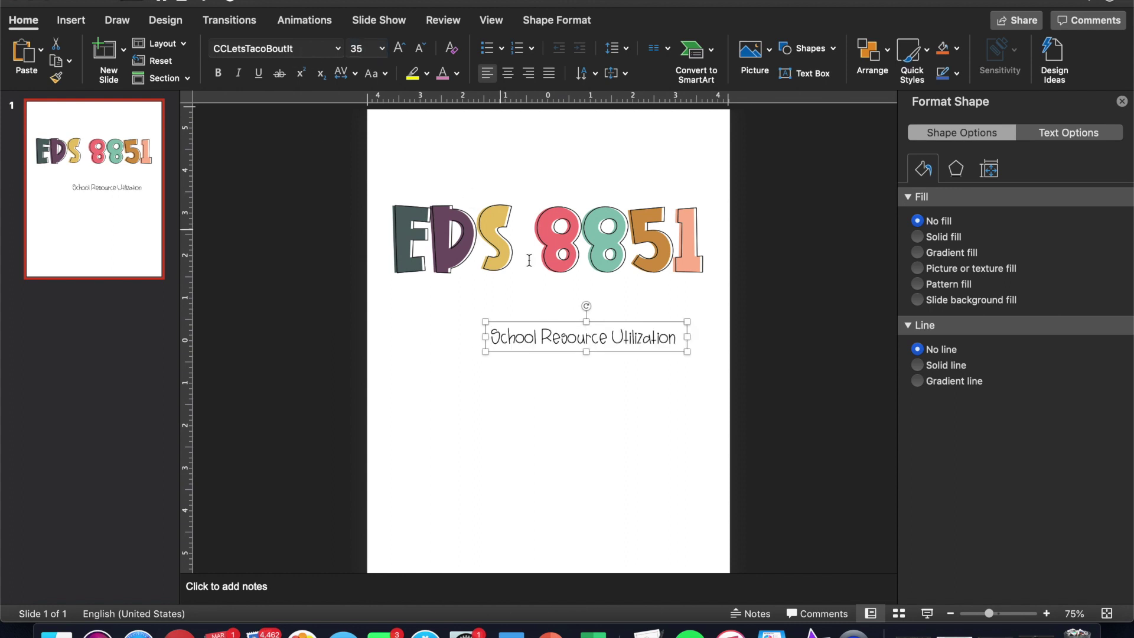
type("45")
key("Return")
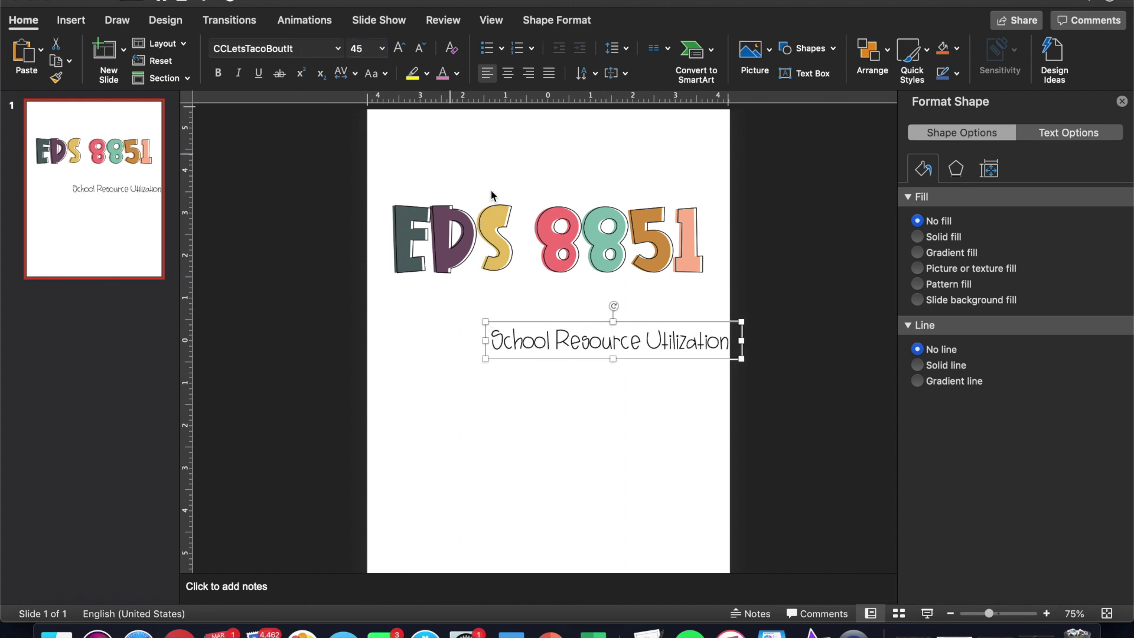
left_click_drag(672, 359, 607, 319)
left_click(621, 348)
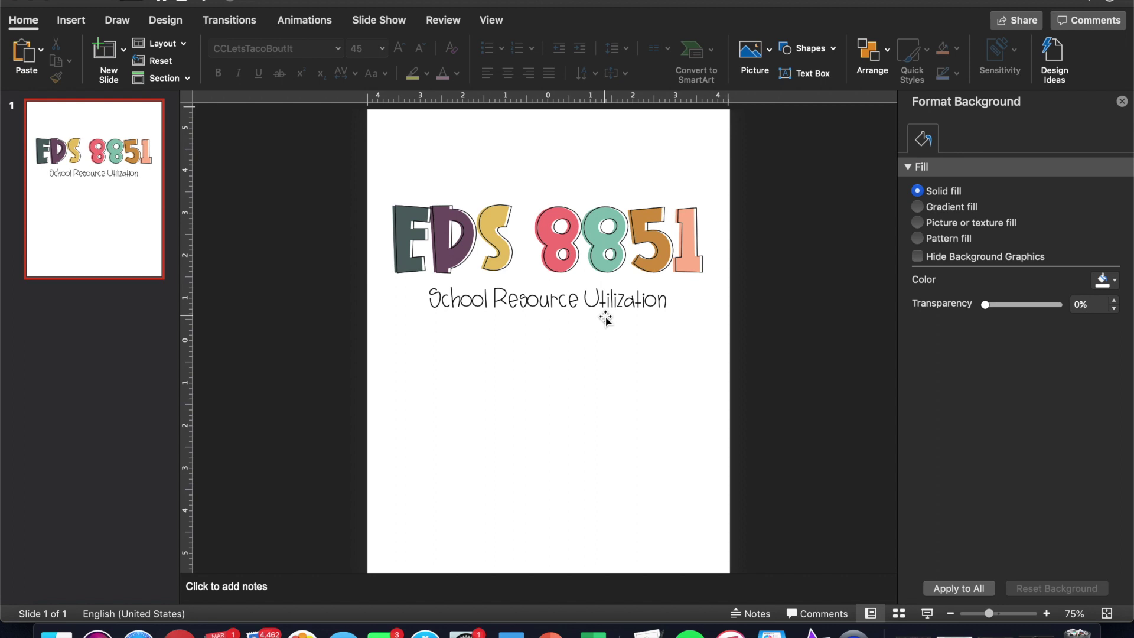
Duplicate the "School Resource Utilization" text box and place the copy directly beneath the original
left_click(606, 318)
key("super+c")
key("super+v")
left_click_drag(597, 324, 598, 356)
left_click(597, 348)
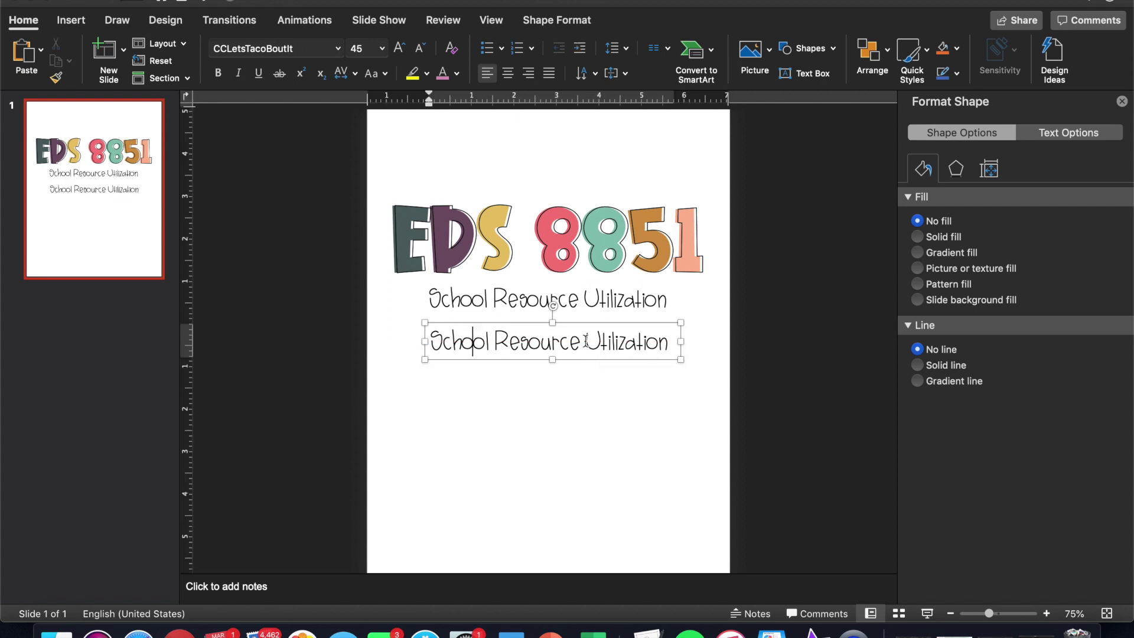
Replace the copied line's text with "March 3 - April 28 (Tuesdays)"
key("super+a")
key("BackSpace")
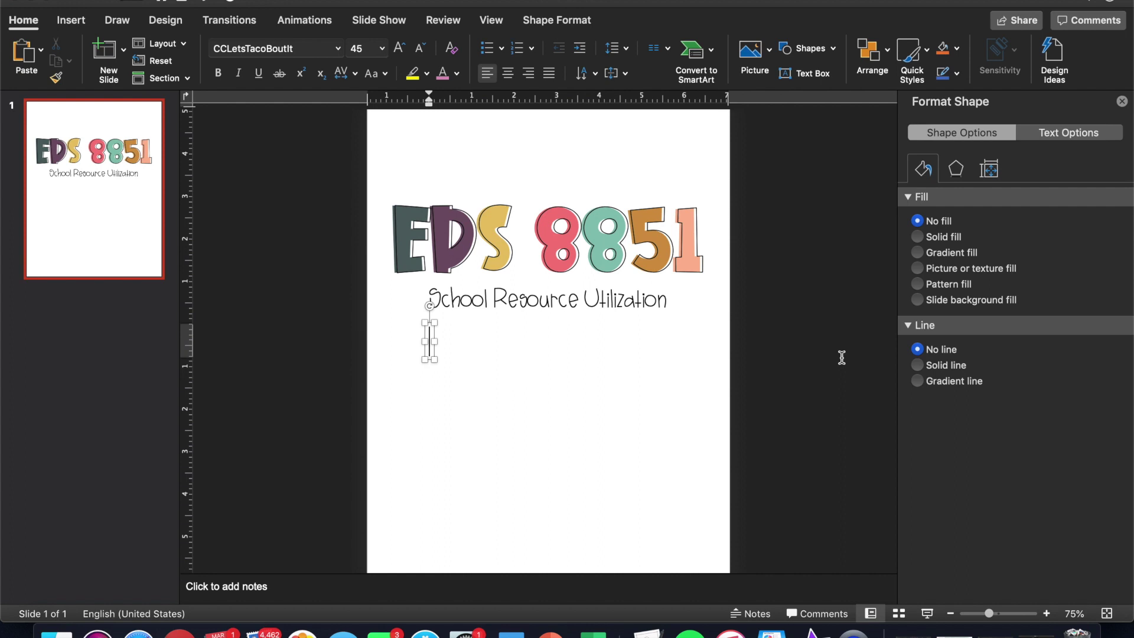
type("Marcg")
key("BackSpace")
type("h 3,")
type(" - ")
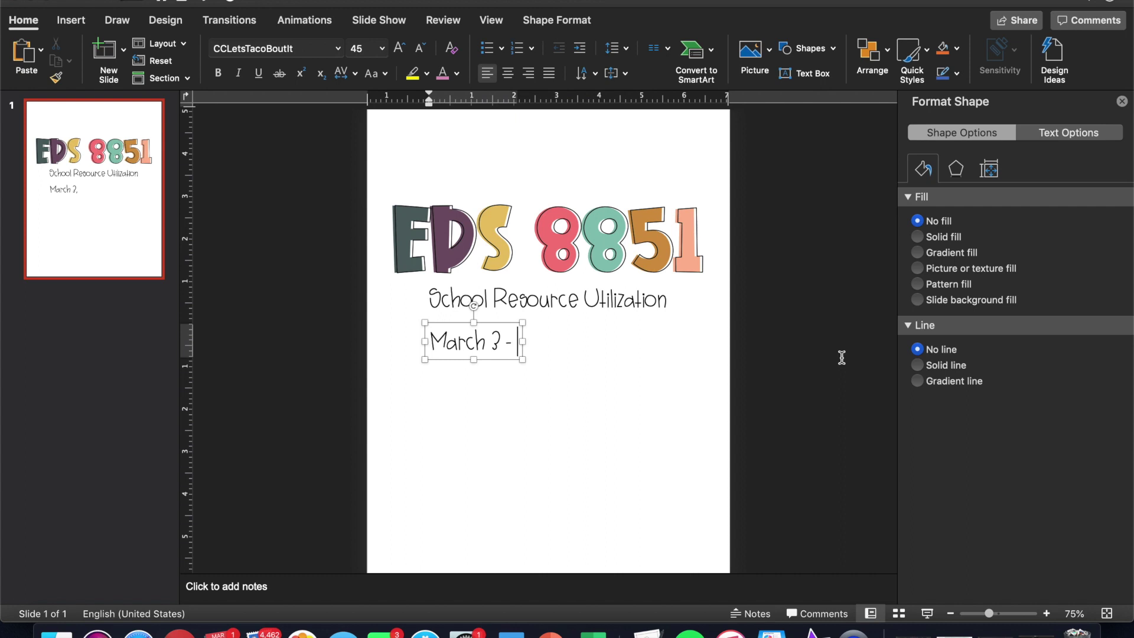
type("April 28")
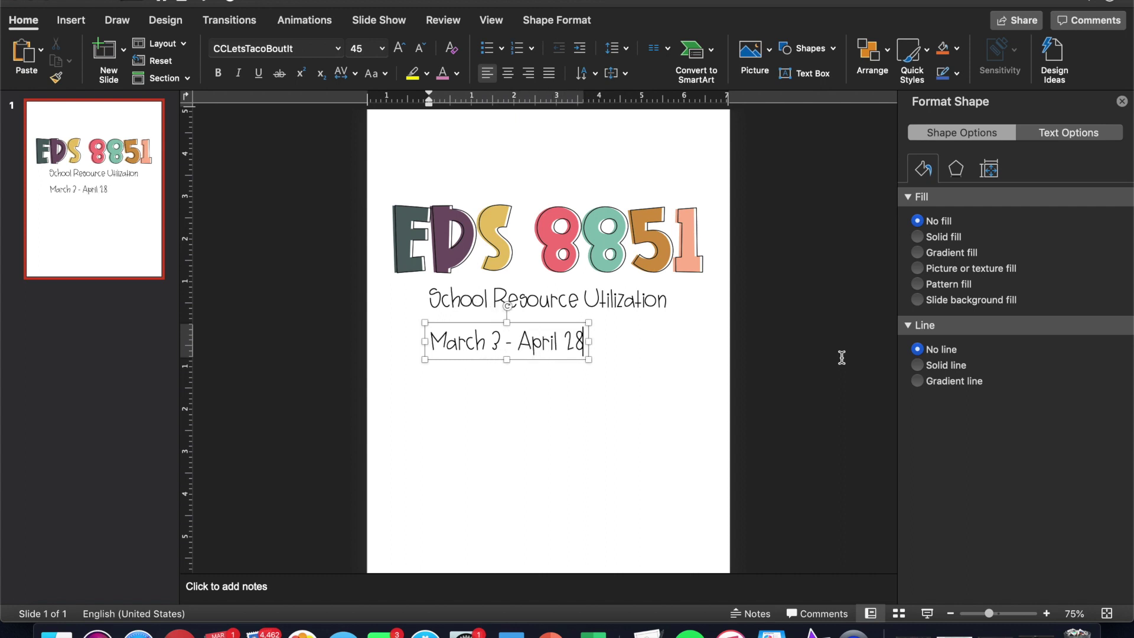
type(" (Tuesdays)")
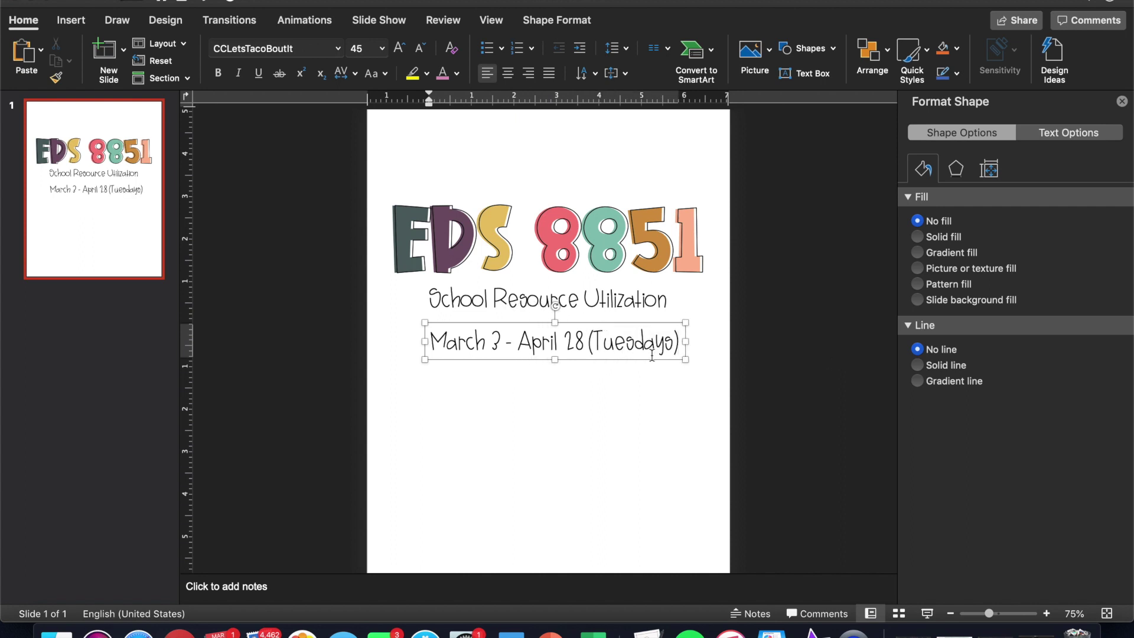
Set the date line to font size 30 and centre it just below the subtitle
key("Escape")
left_click(361, 48)
type("30")
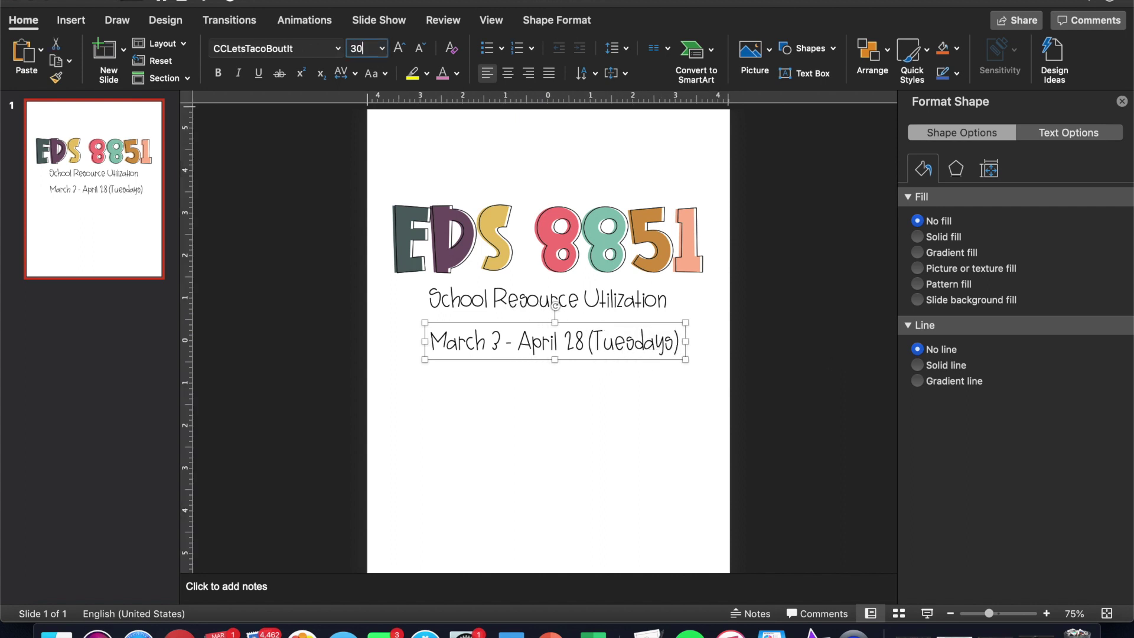
key("Return")
left_click_drag(555, 352, 589, 342)
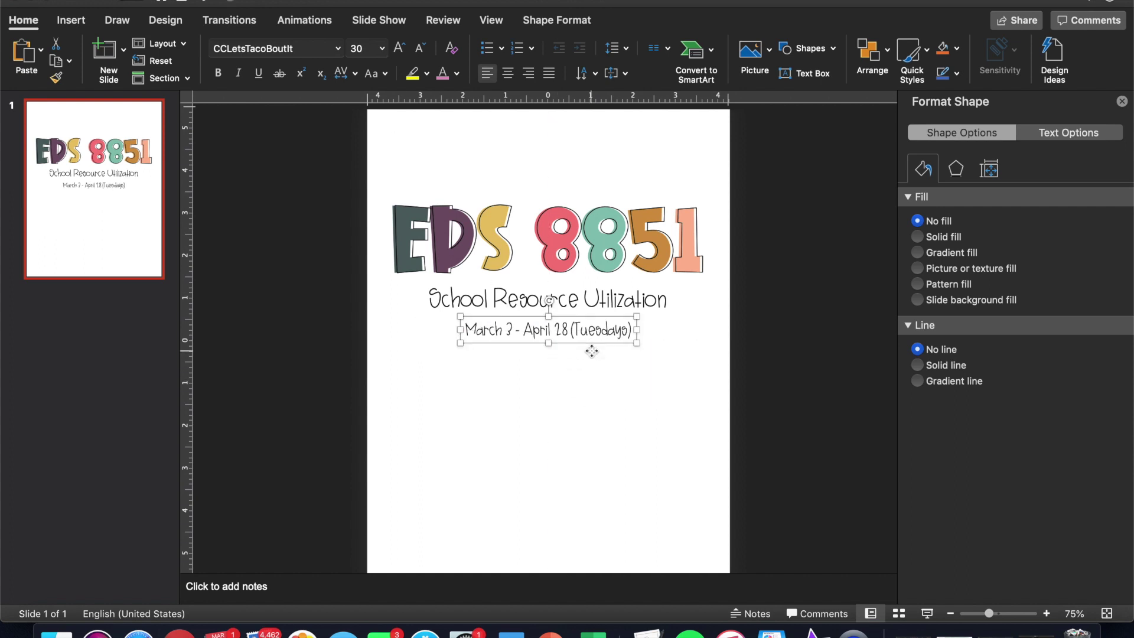
left_click(612, 408)
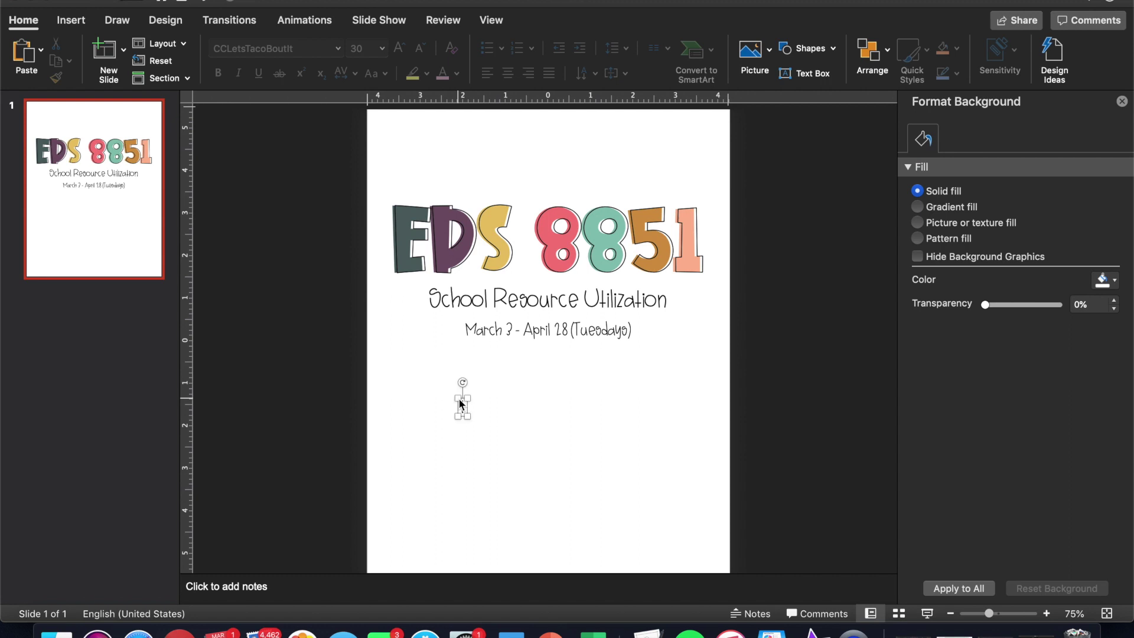
Duplicate the date line, place the copy below it, and replace its text with the instructor's title and surname
left_click(544, 339)
key("cmd+v")
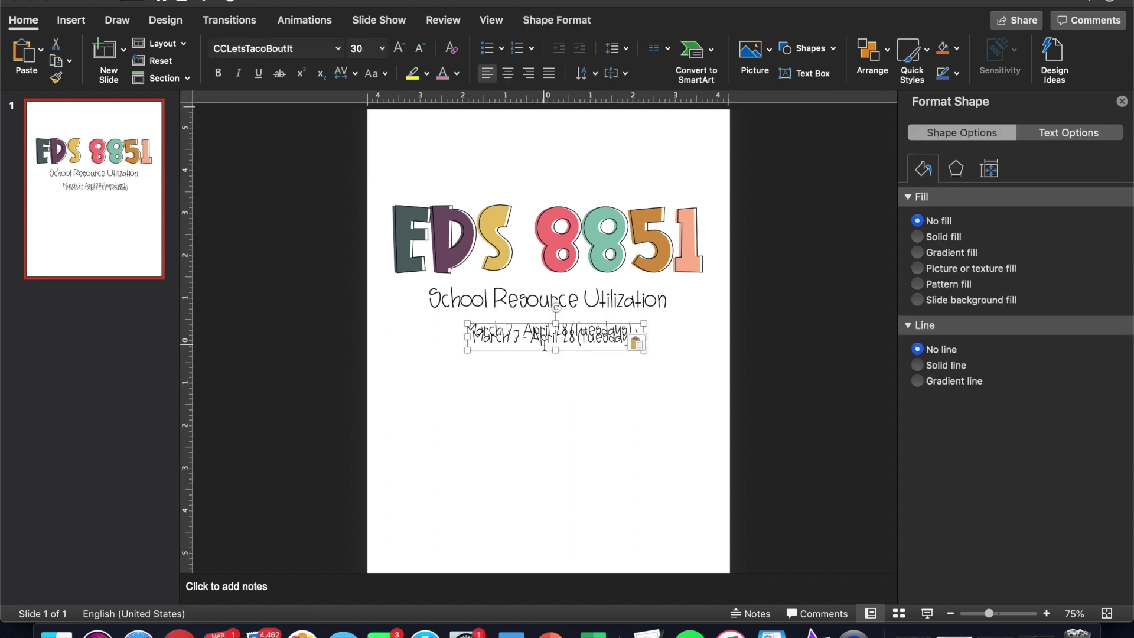
left_click_drag(506, 349, 725, 365)
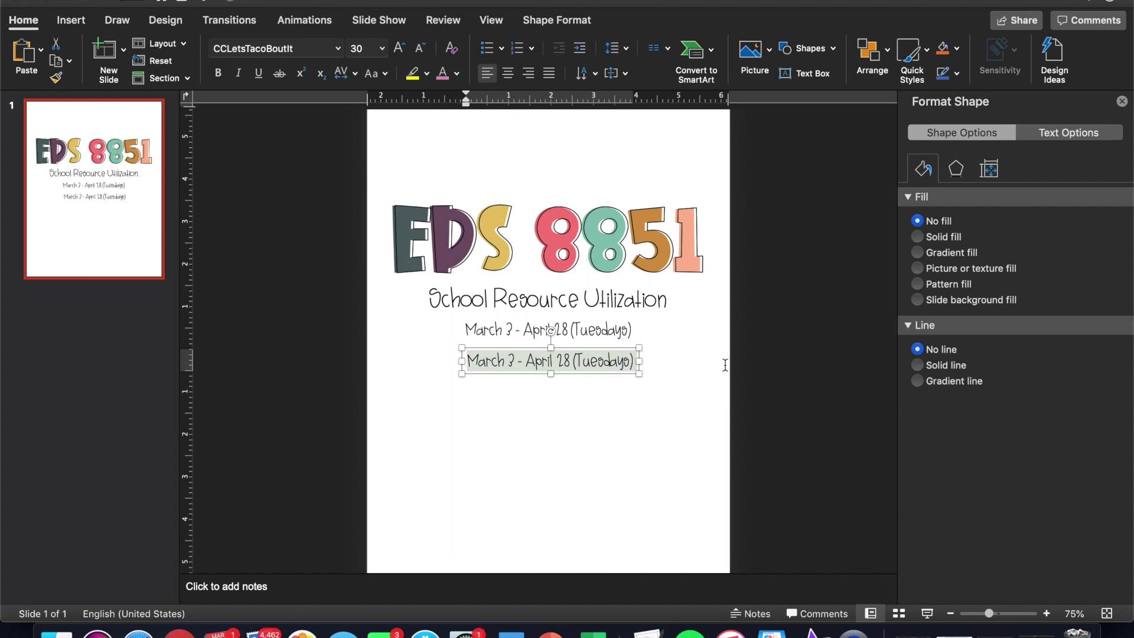
type("Dr. Brown")
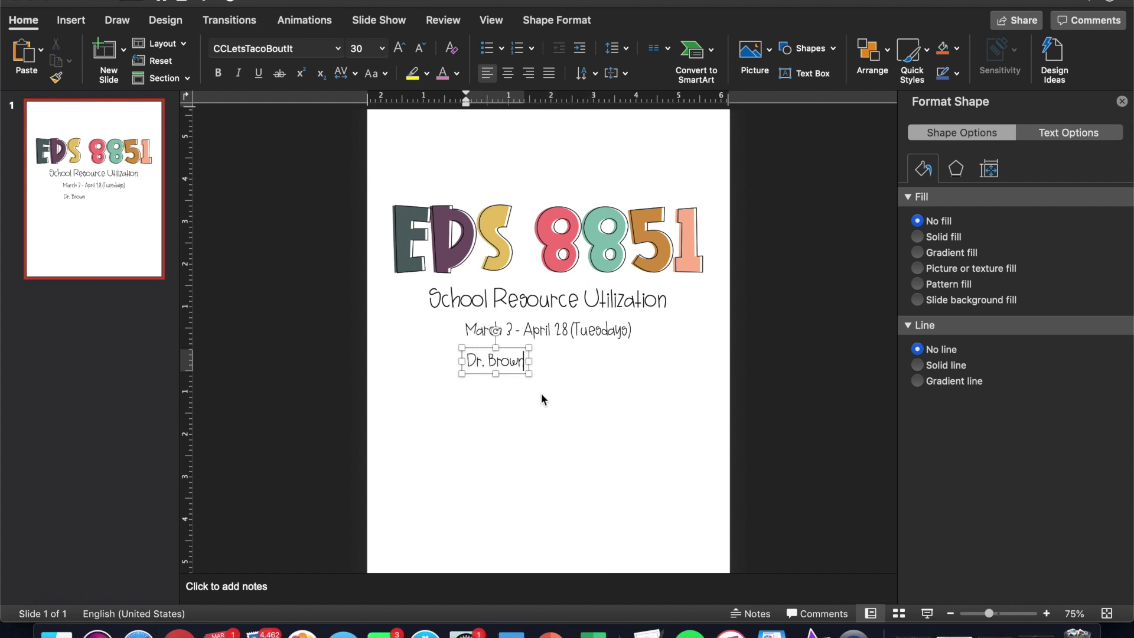
Centre the instructor's name horizontally on the slide, leaving a small gap below the date line
left_click_drag(509, 373, 561, 371)
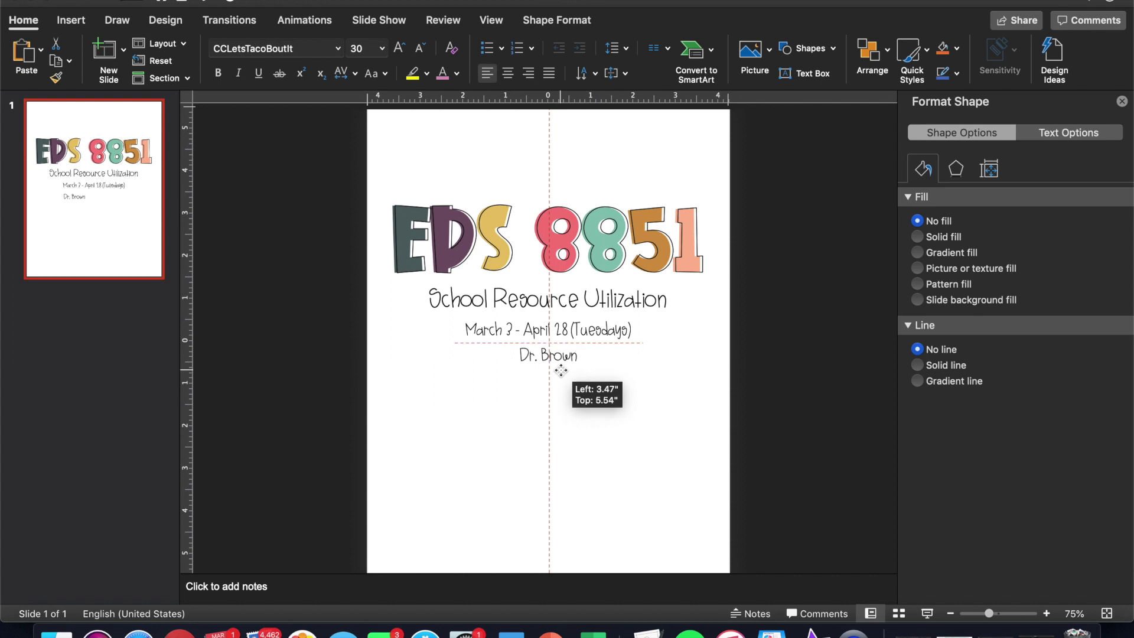
left_click_drag(561, 370, 561, 371)
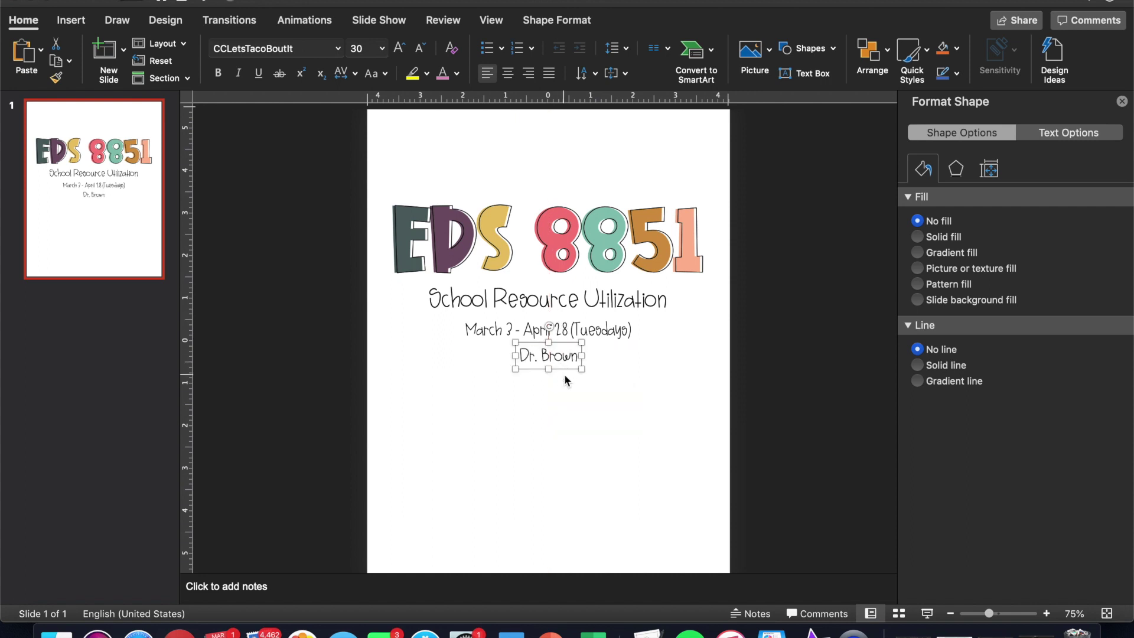
left_click_drag(562, 371, 567, 373)
left_click(614, 405)
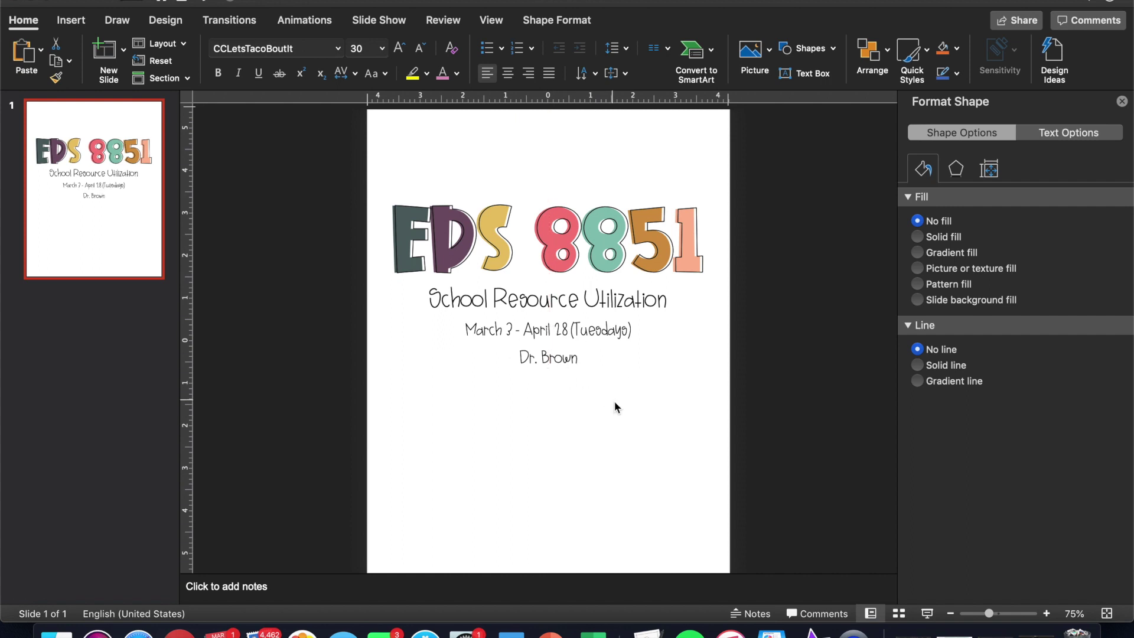
Select all the title and text lines and shift them down together towards the vertical middle of the slide
scroll(613, 402, "down", 5)
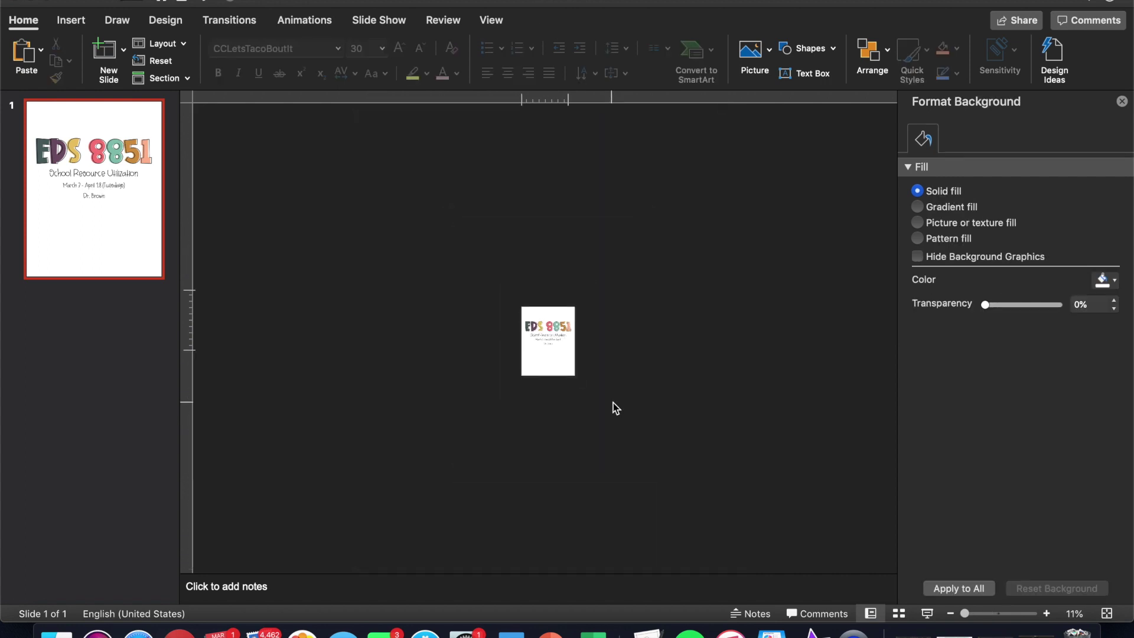
left_click_drag(414, 231, 739, 423)
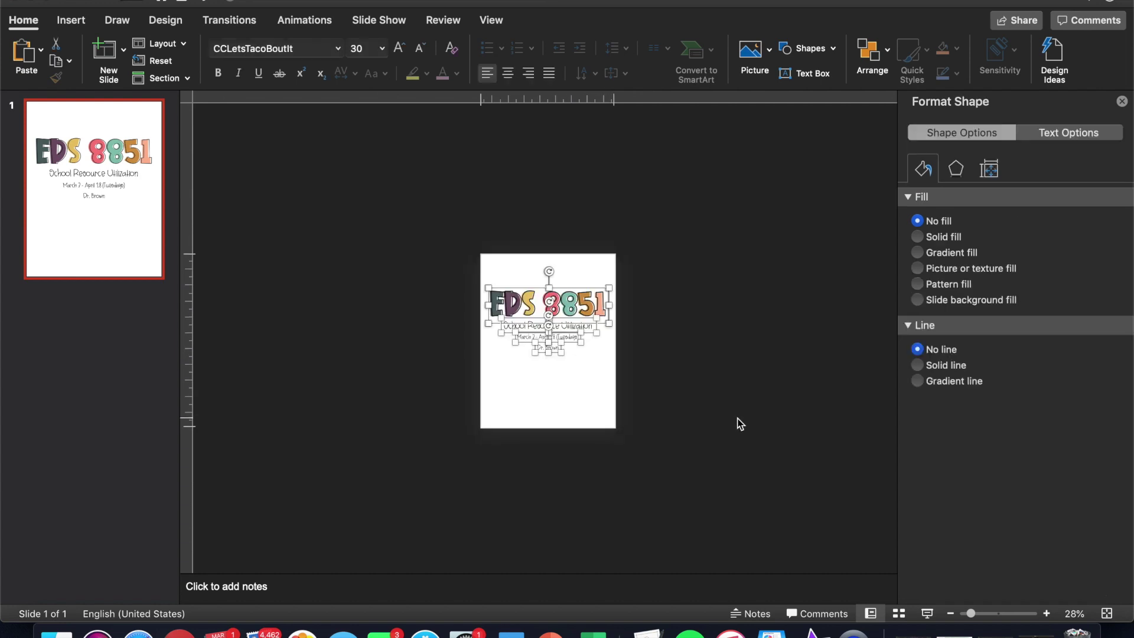
key("Down")
key("Down")
key("Down")
key("Down")
key("Down")
key("Down")
key("Down")
key("Down")
key("Down")
key("Down")
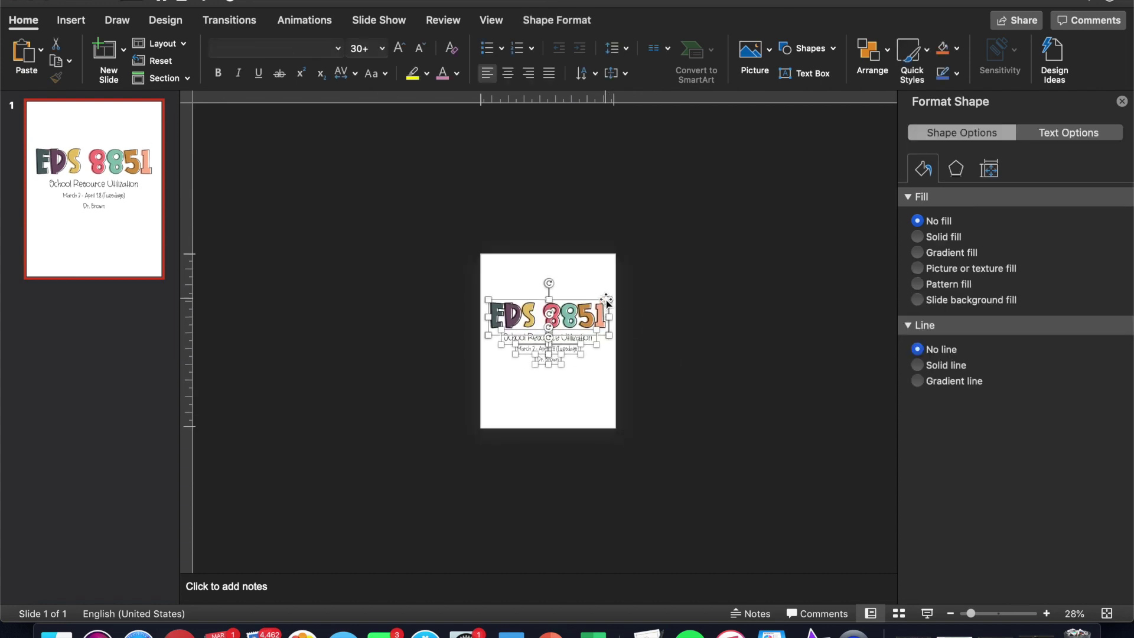
key("Down")
key("Down")
left_click(638, 302)
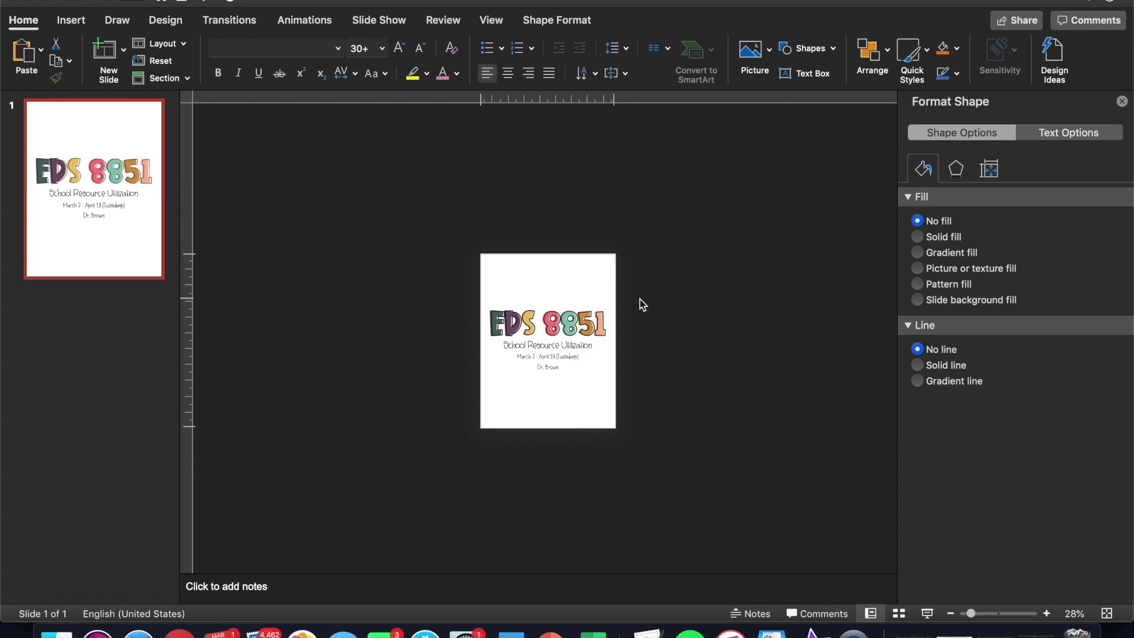
scroll(545, 340, "up", 5)
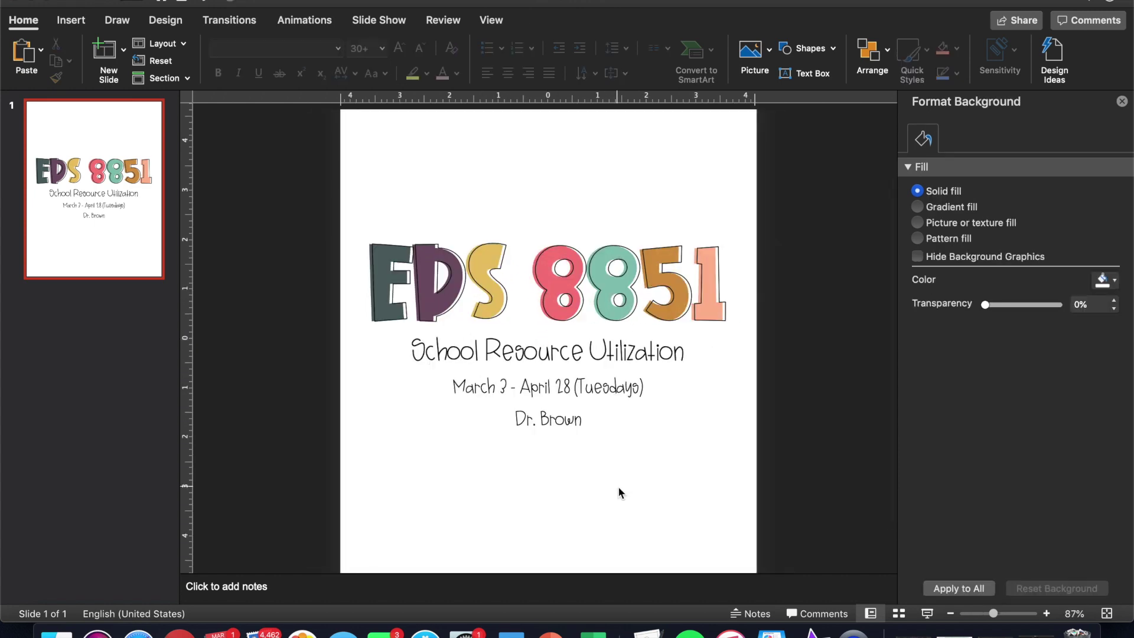
scroll(618, 488, "down", 5)
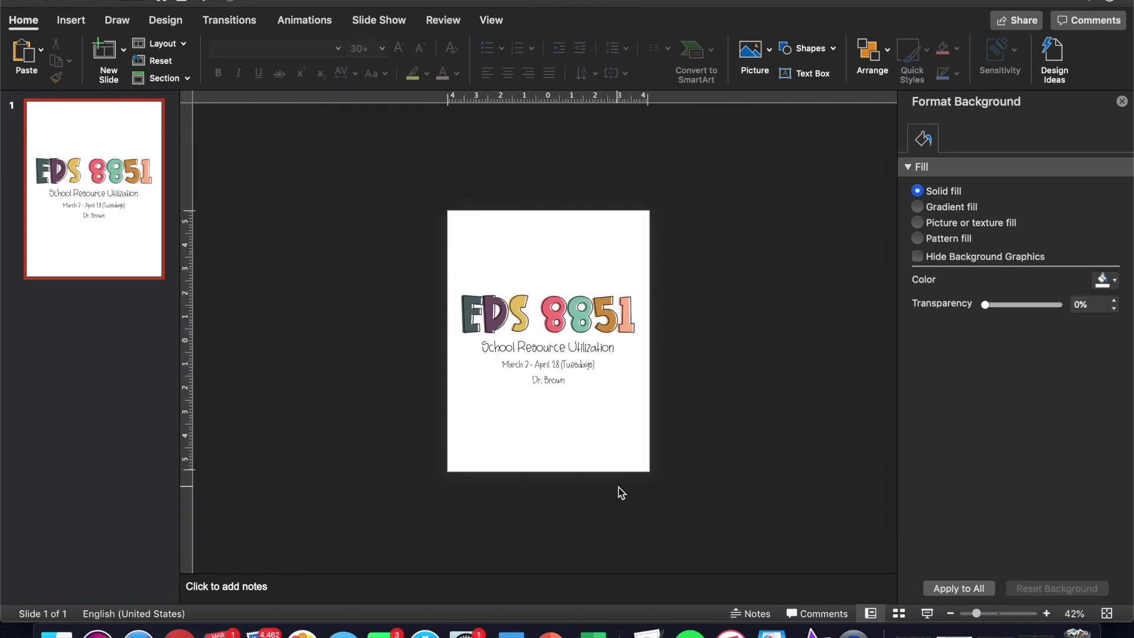
Draw a rectangle about 10" high and 7.67" wide covering most of the slide as a border
left_click(753, 53)
left_click(753, 54)
left_click(69, 21)
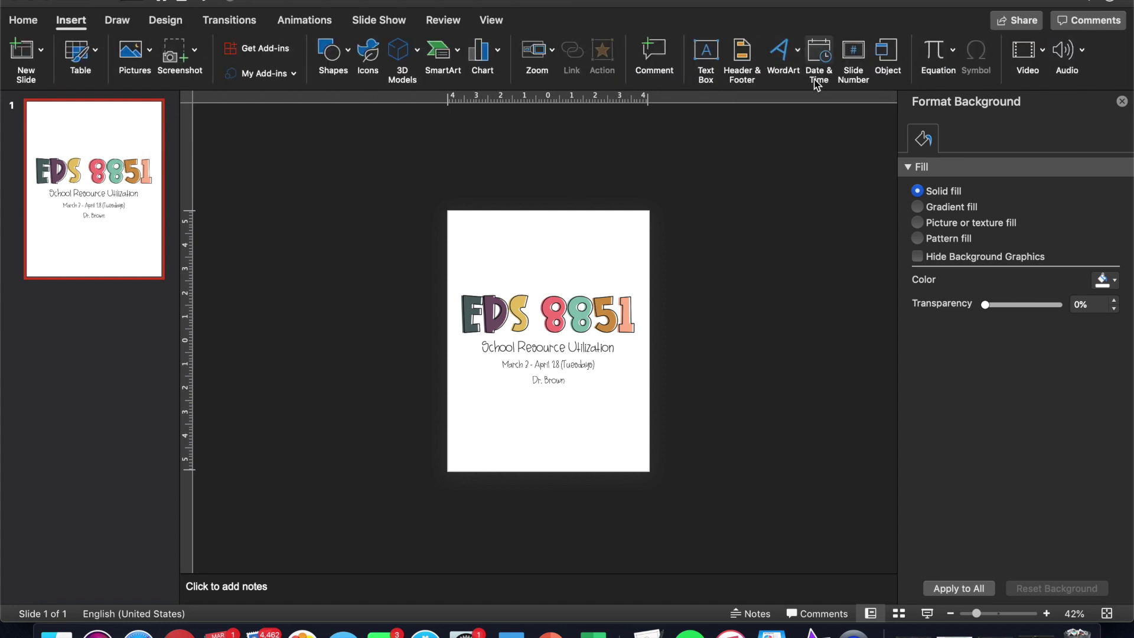
left_click(331, 52)
left_click(438, 96)
mouse_move(460, 223)
left_mouse_down()
mouse_move(673, 431)
mouse_move(638, 472)
mouse_move(639, 452)
left_mouse_up()
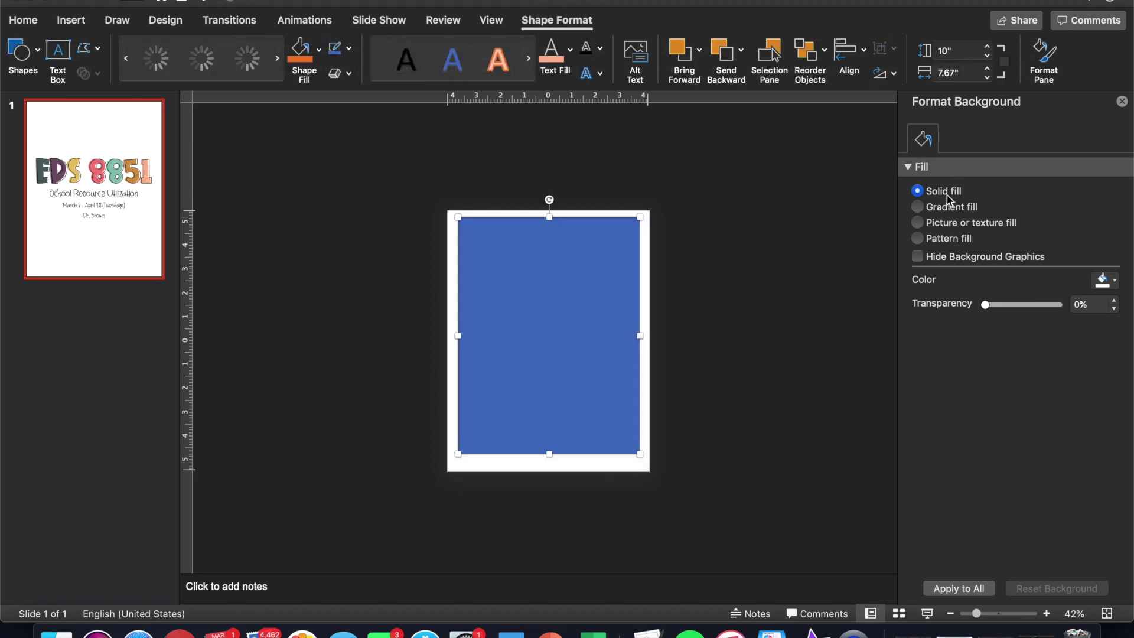
Give the rectangle no fill and a solid black outline with a width of 4 pt
left_click(945, 221)
left_click(1114, 407)
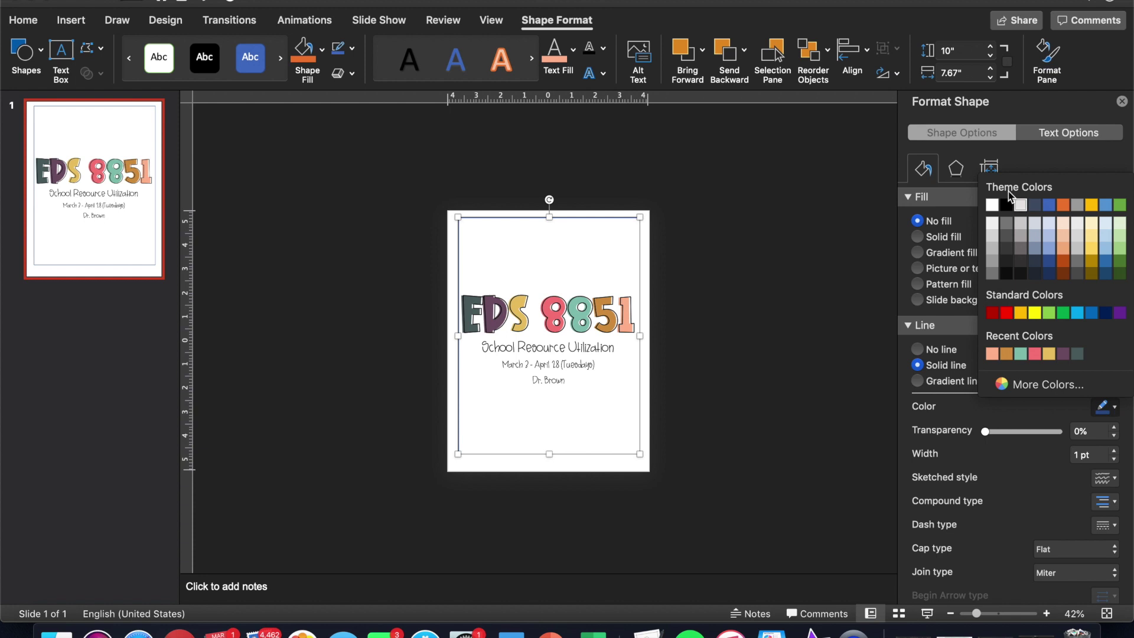
left_click(1006, 205)
left_click(1089, 455)
type("4")
key("Return")
Widen and reposition the rectangle so it sits evenly inside the slide's edges
left_click_drag(457, 336, 447, 341)
left_click_drag(631, 303, 631, 303)
left_click_drag(637, 256, 640, 263)
left_click(689, 279)
Delete the black rectangle border from the slide
left_click(642, 283)
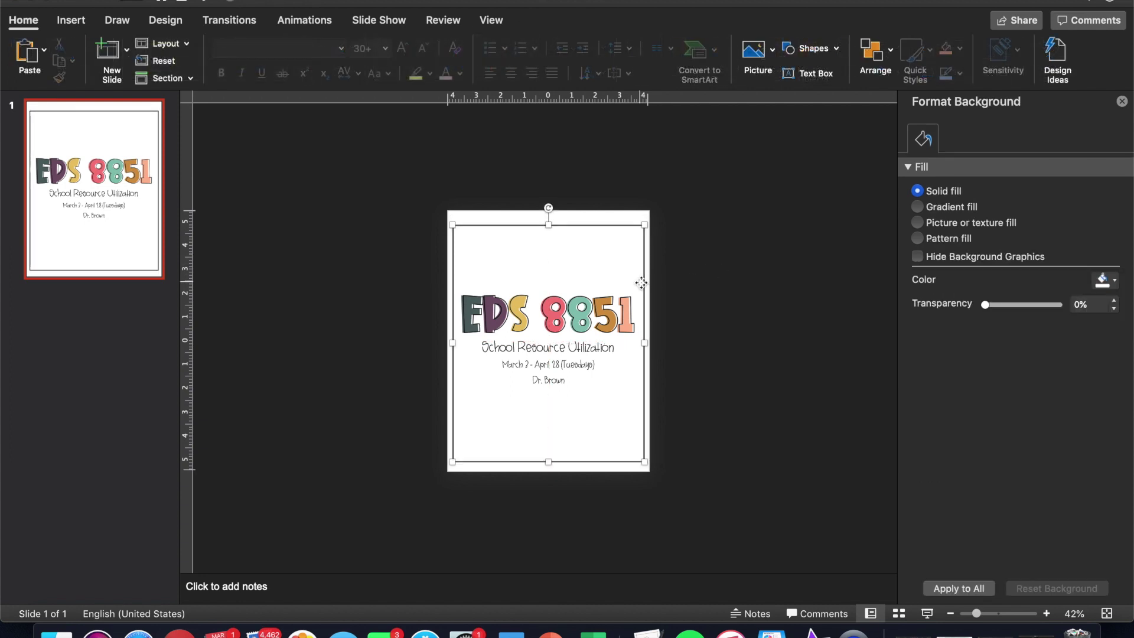
left_click(232, 176)
left_click(330, 203)
Open the print settings and enable the Frame slides option
left_click(121, 2)
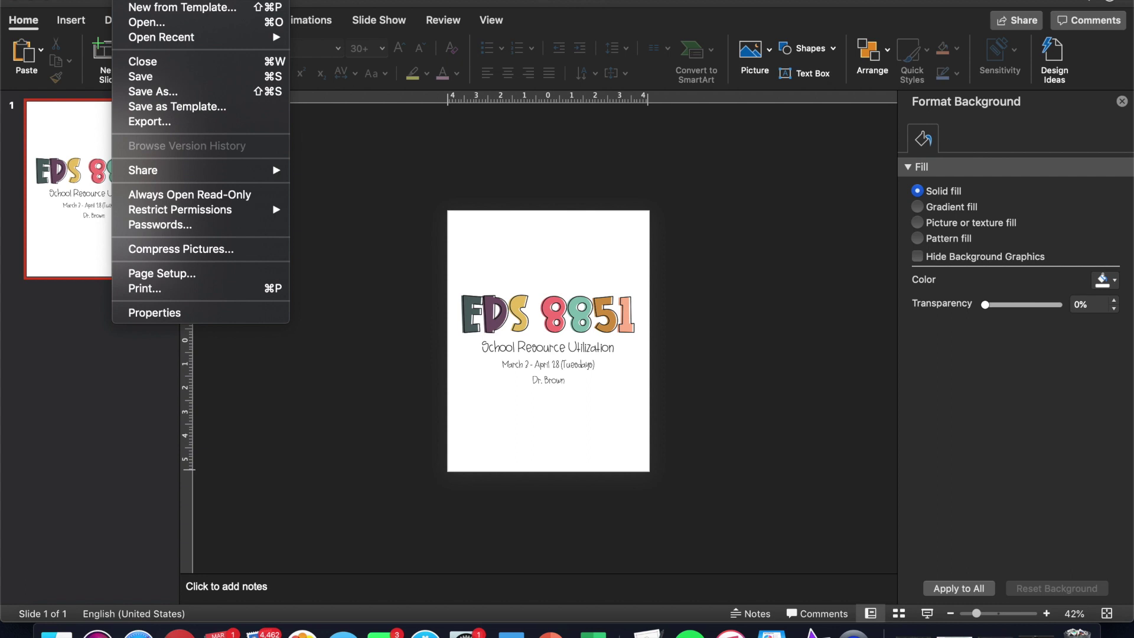
left_click(183, 289)
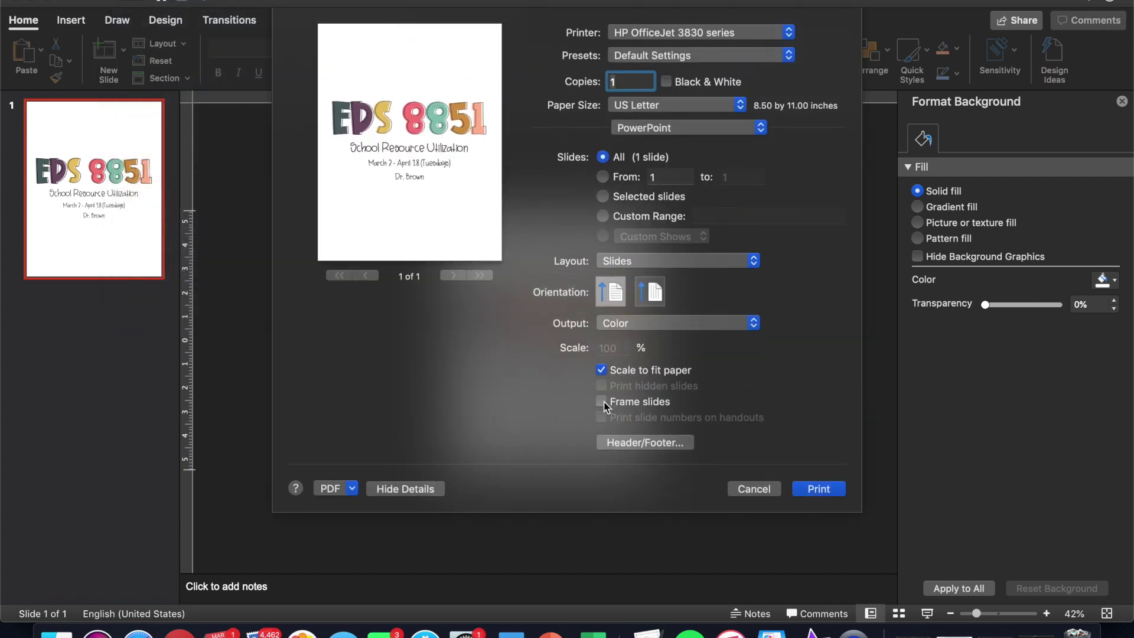
left_click(601, 403)
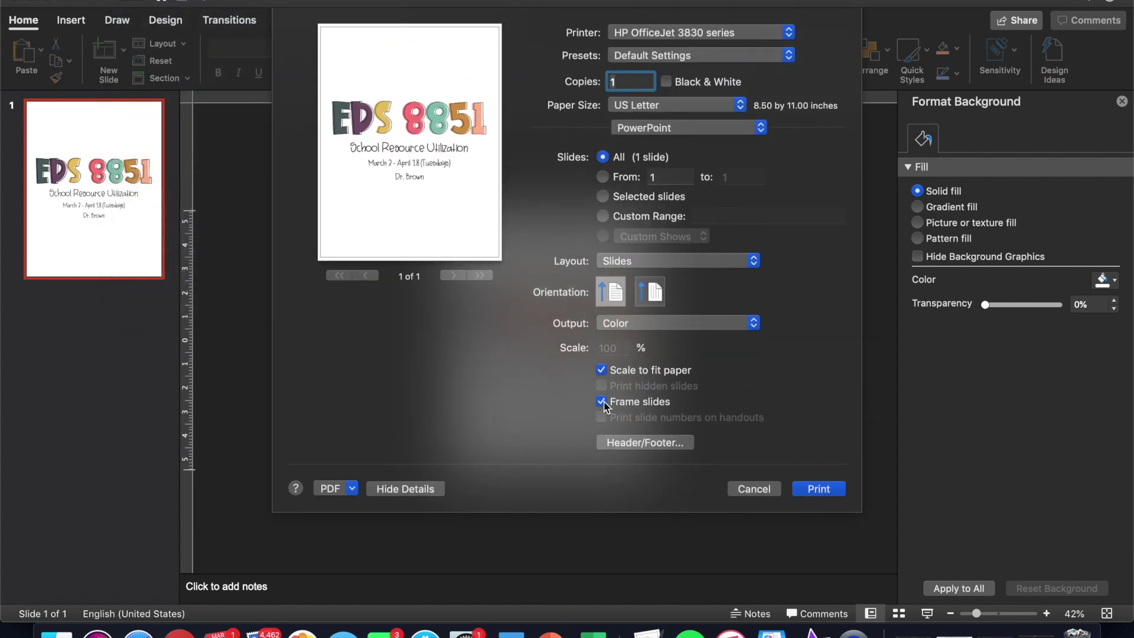